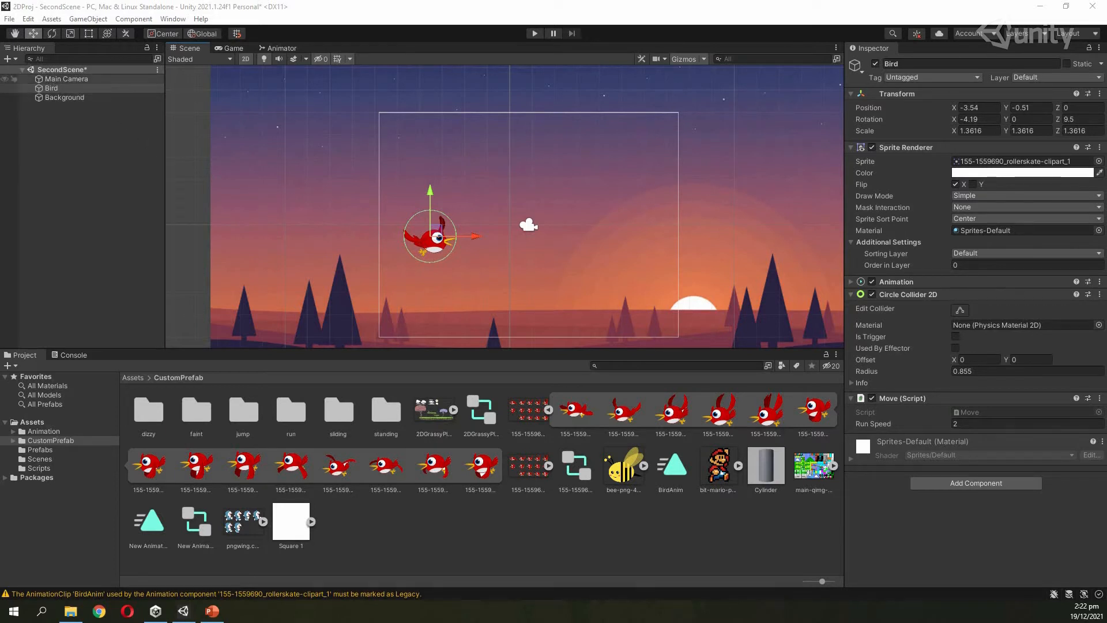
Step: Inspect the properties of the Bird and Background objects and clear the selection
{"action": "left_click", "coordinate": [66, 78]}
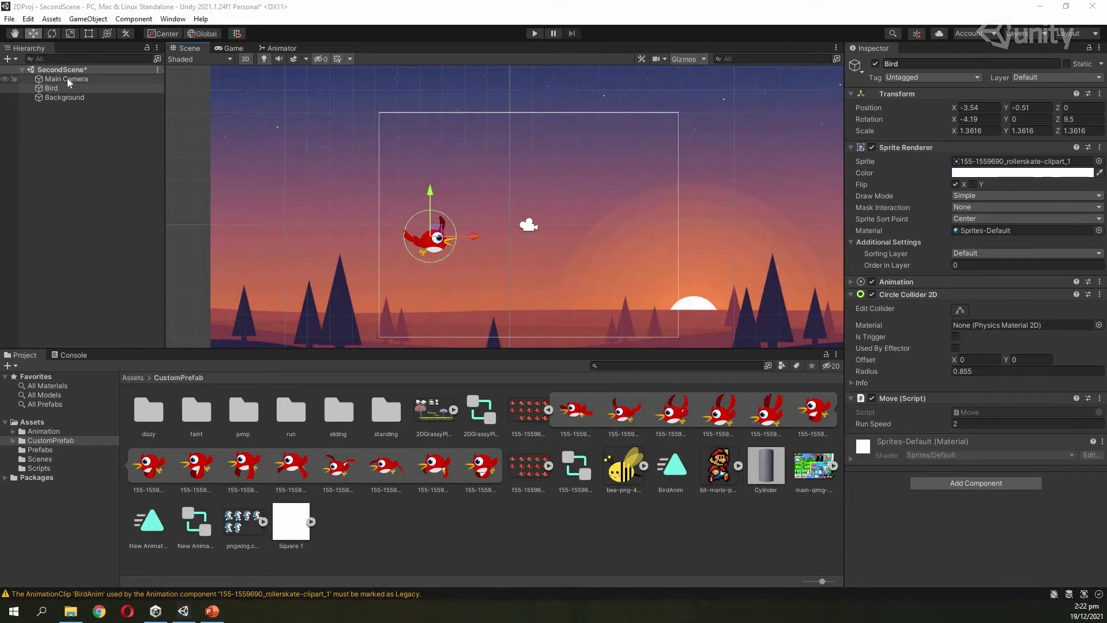
{"action": "left_click", "coordinate": [82, 89]}
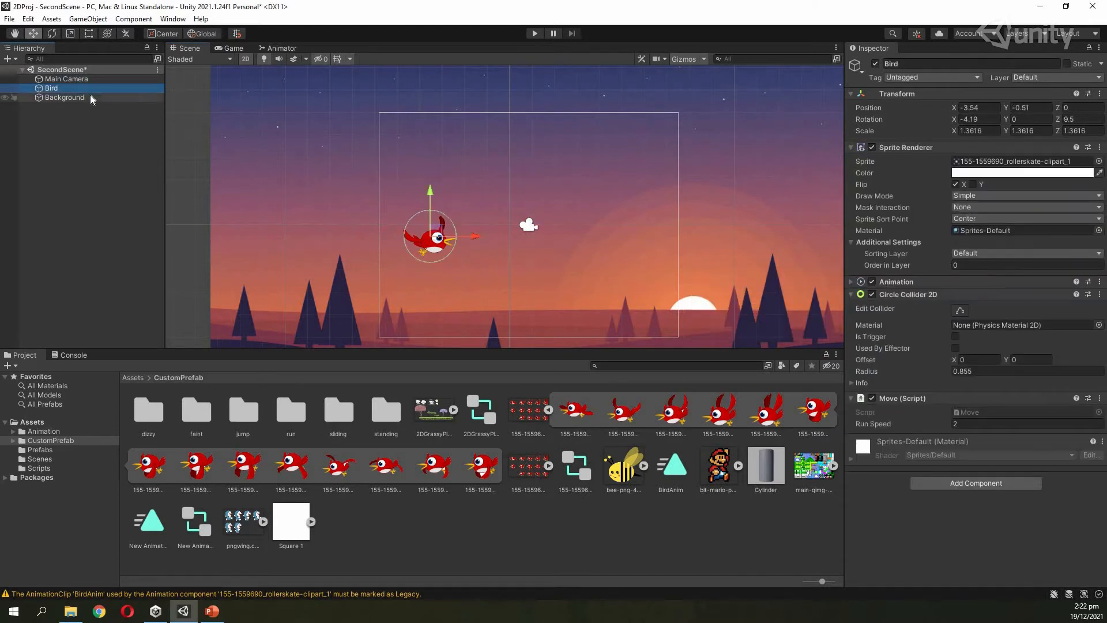
{"action": "left_click", "coordinate": [87, 97]}
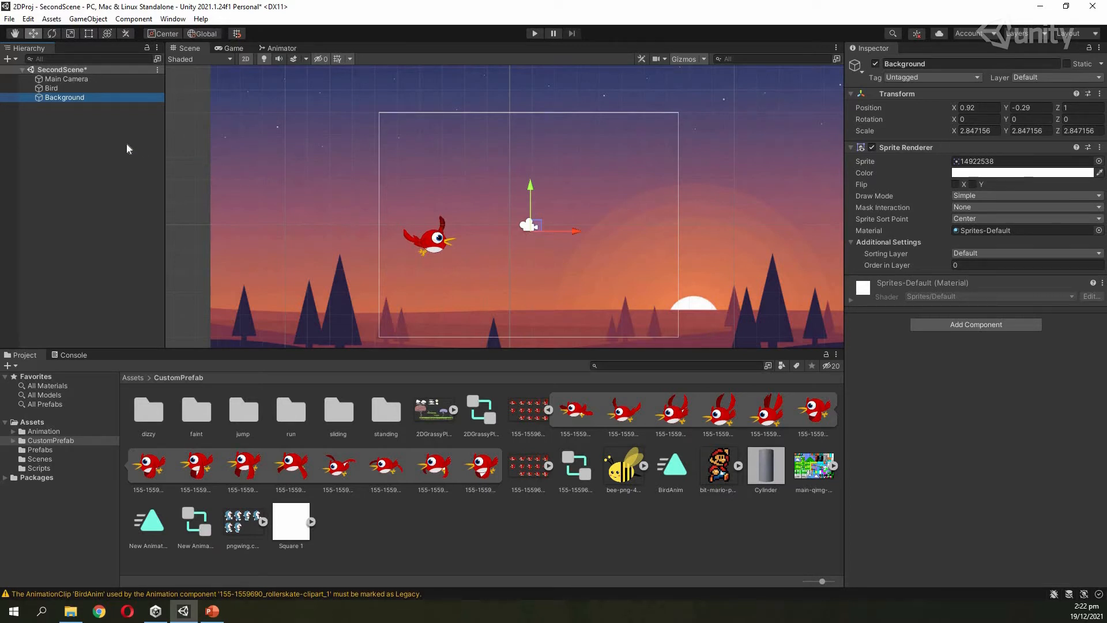
{"action": "left_click", "coordinate": [60, 90]}
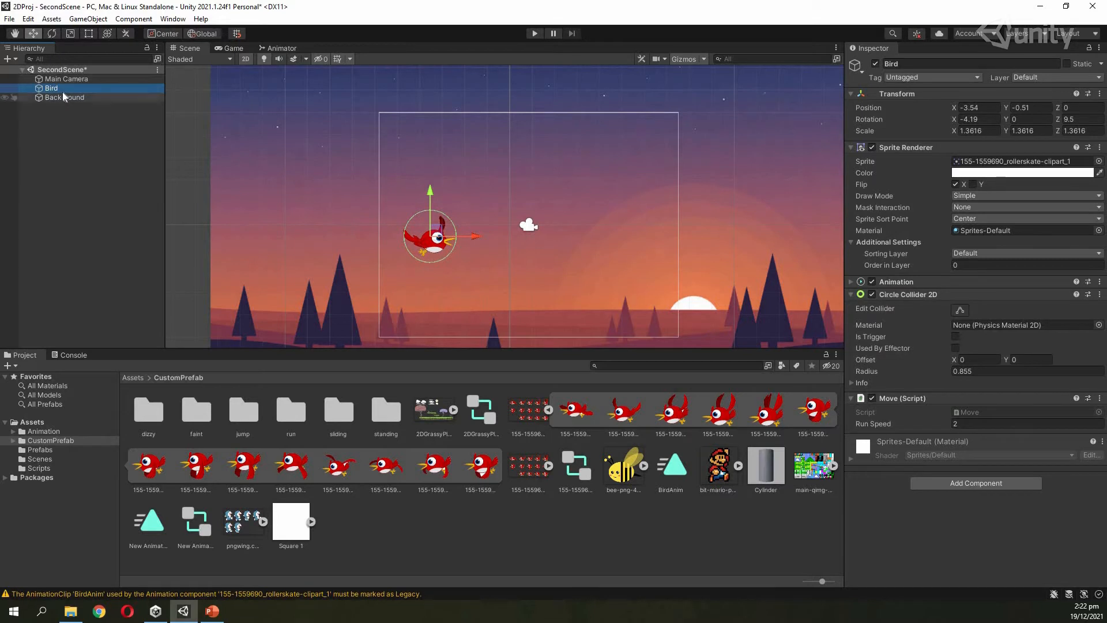
{"action": "left_click", "coordinate": [85, 129]}
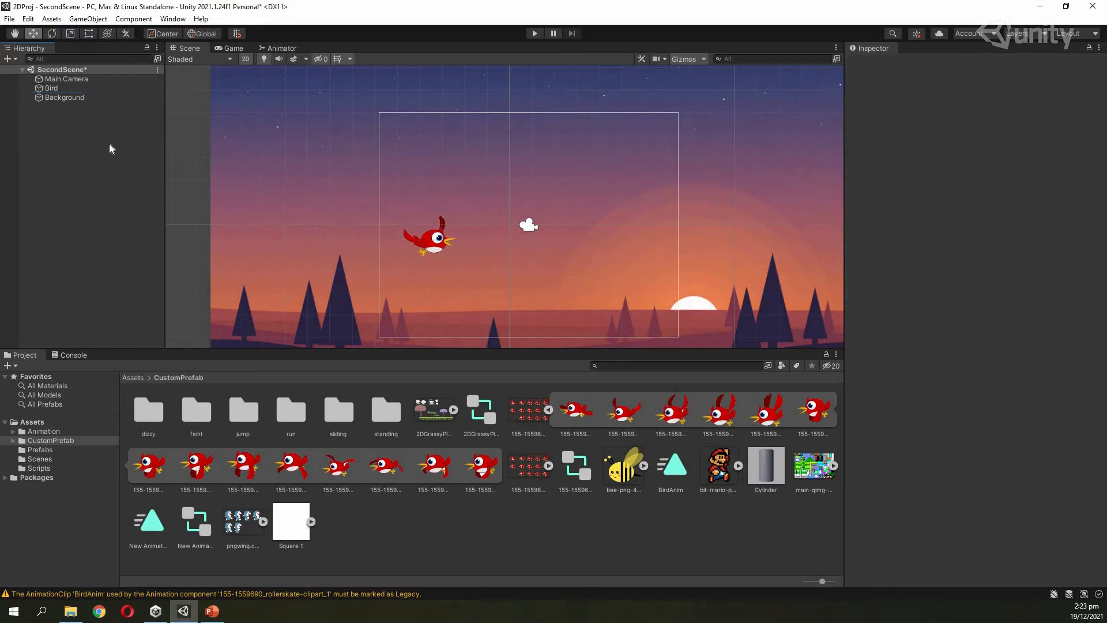
Step: Create an empty GameObject at the root of SecondScene and select it
{"action": "right_click", "coordinate": [50, 132]}
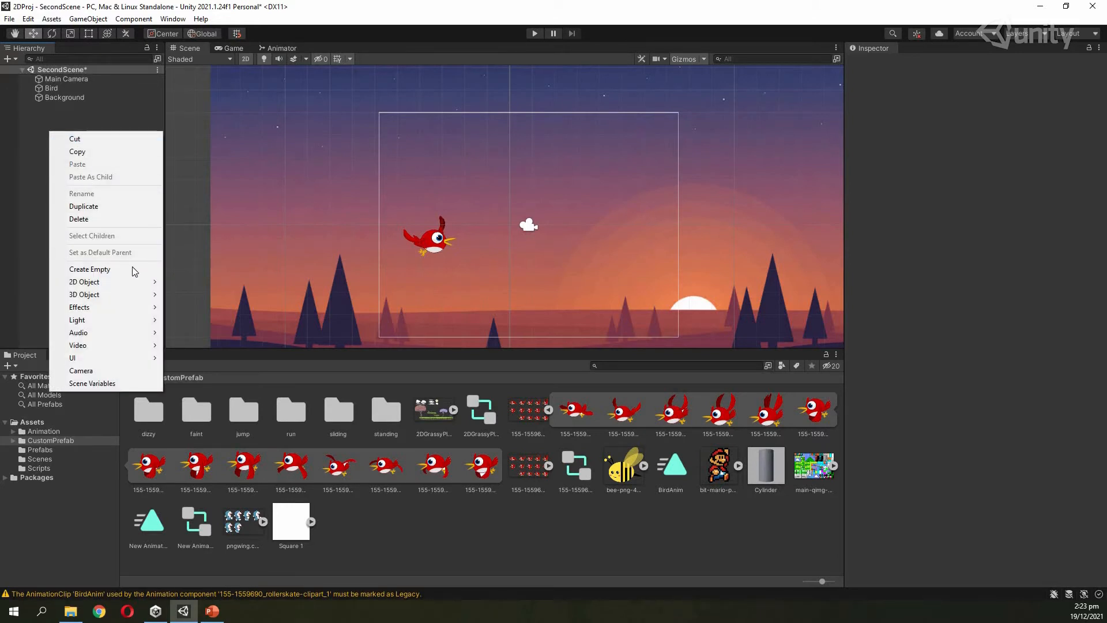
{"action": "left_click", "coordinate": [116, 269]}
{"action": "left_click", "coordinate": [93, 106]}
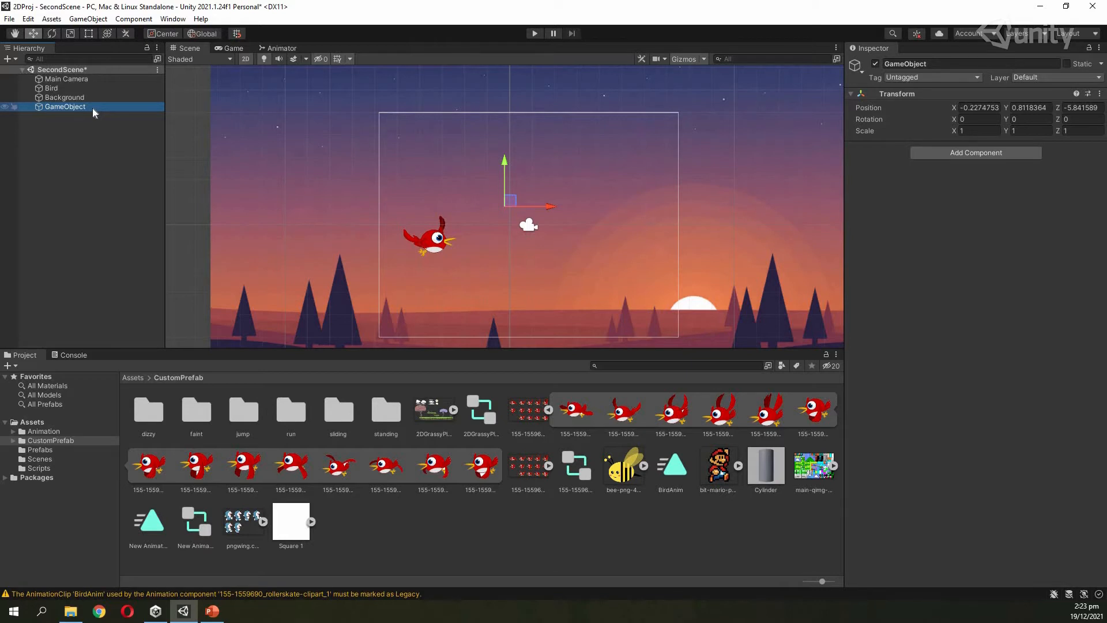
Step: Look through the scene objects one by one and examine the Transform of the empty GameObject
{"action": "left_click", "coordinate": [82, 96]}
{"action": "left_click", "coordinate": [80, 88]}
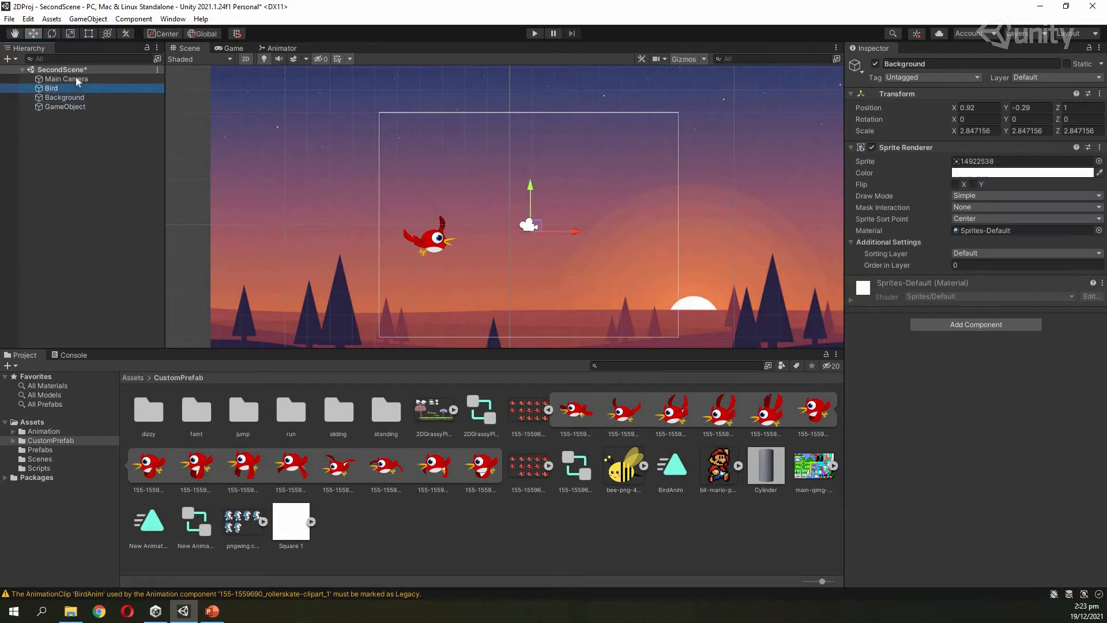
{"action": "left_click", "coordinate": [75, 79]}
{"action": "key", "text": "Down"}
{"action": "key", "text": "Down"}
{"action": "key", "text": "Down"}
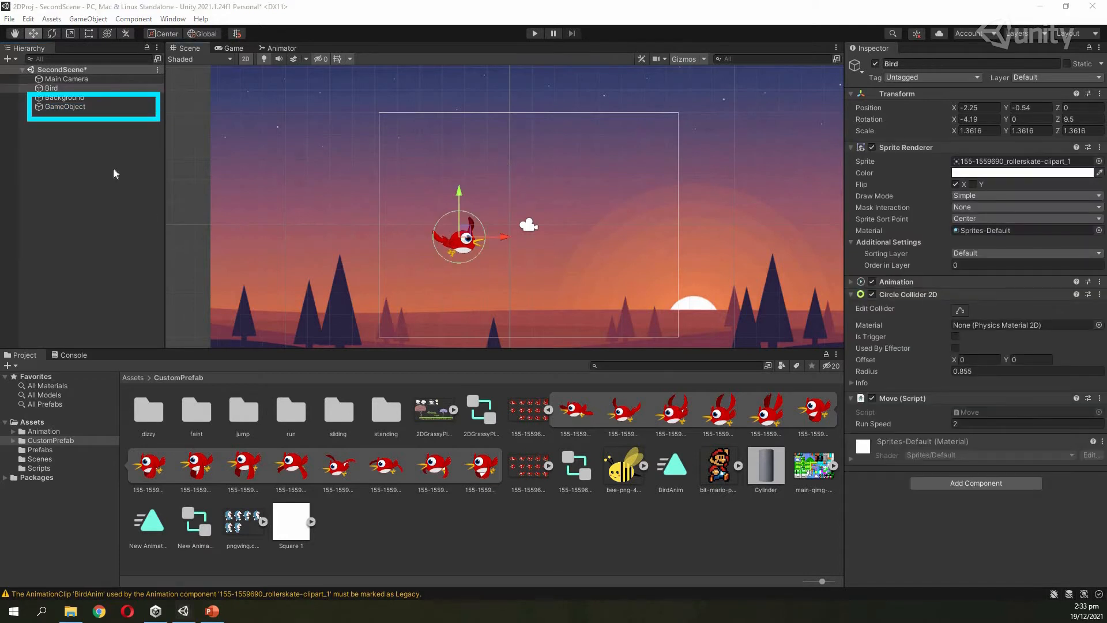
{"action": "left_click", "coordinate": [91, 108]}
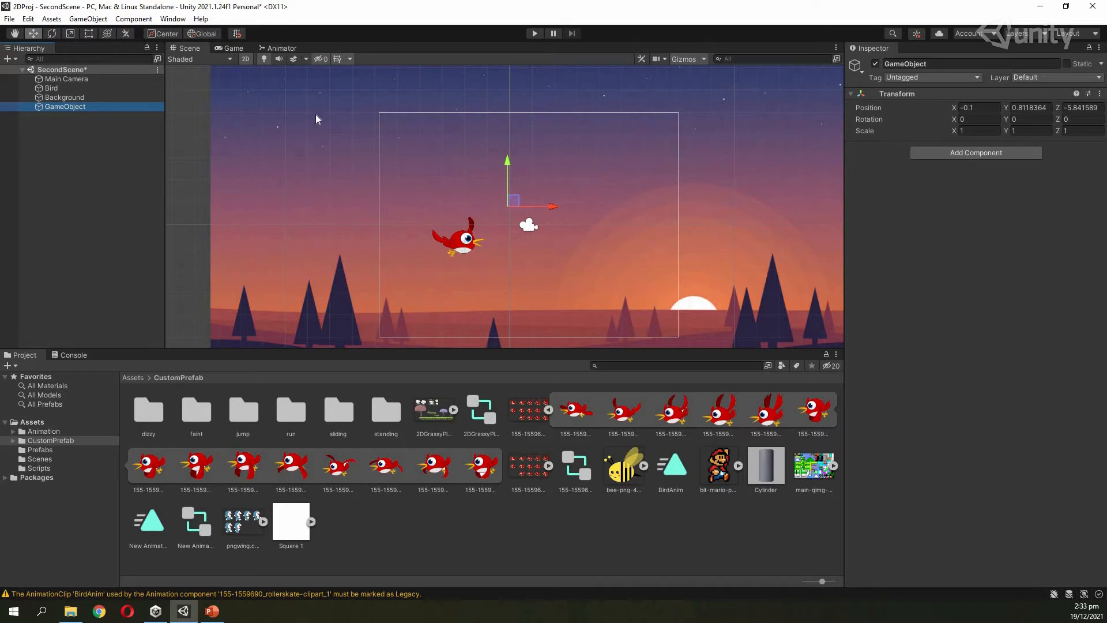
Step: Try stretching the Bird with an X scale of 5, nudge its position, and undo both changes
{"action": "left_click", "coordinate": [109, 89]}
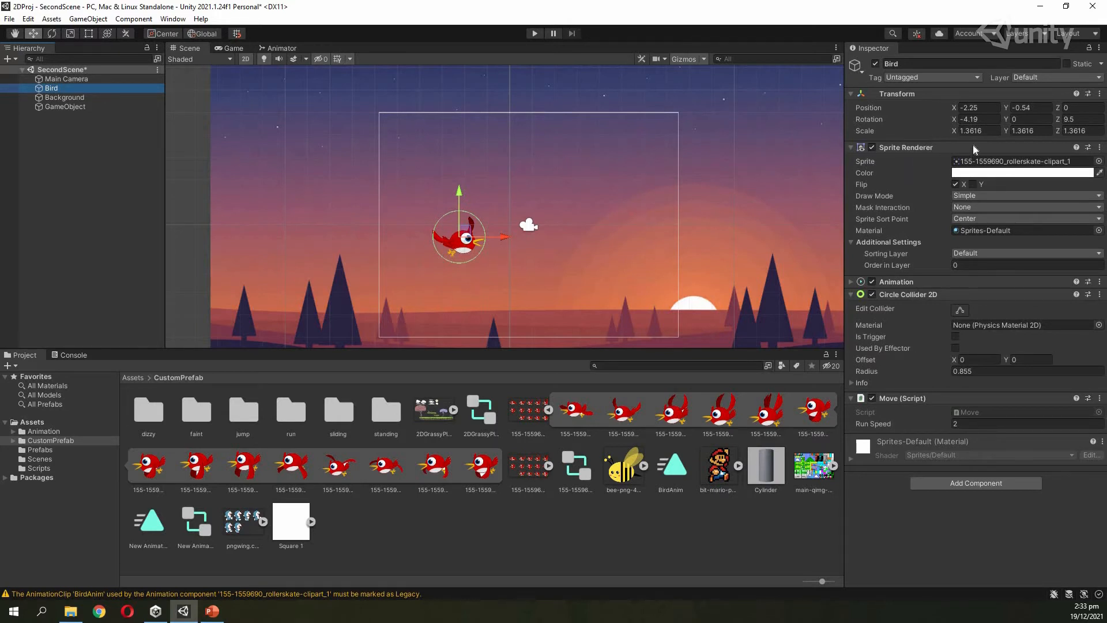
{"action": "left_click", "coordinate": [983, 131]}
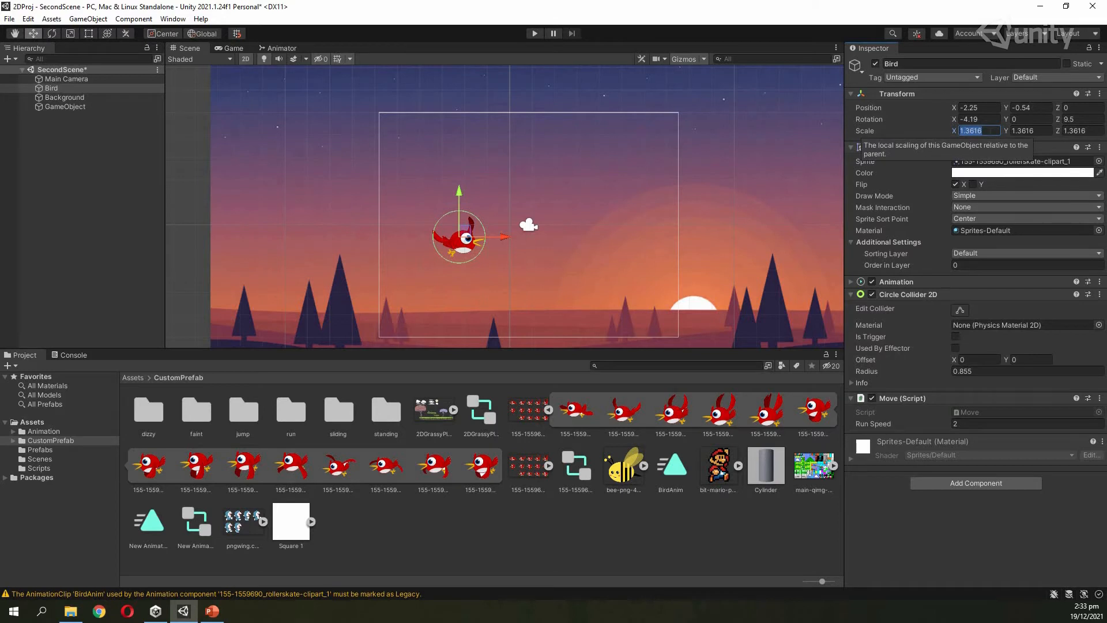
{"action": "type", "text": "52"}
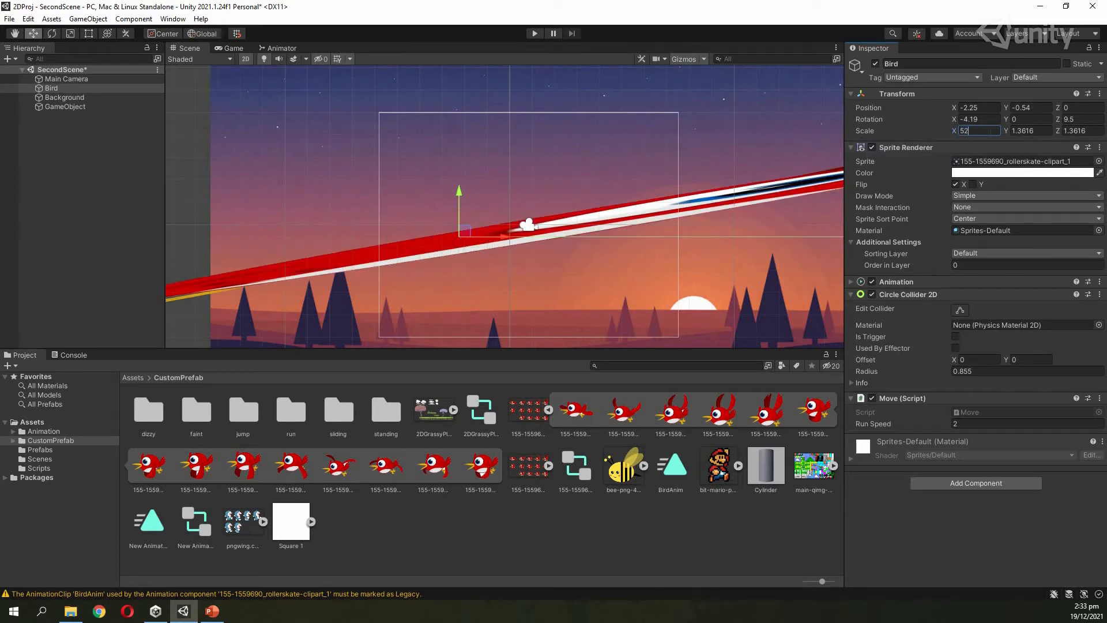
{"action": "key", "text": "BackSpace"}
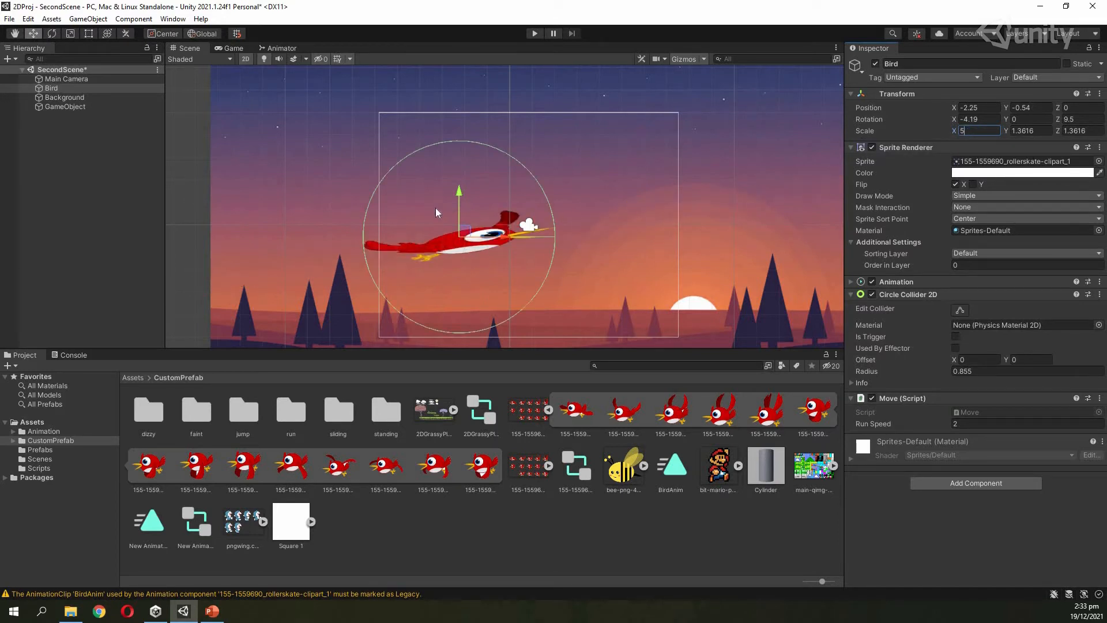
{"action": "left_click_drag", "start_coordinate": [460, 194], "coordinate": [539, 194]}
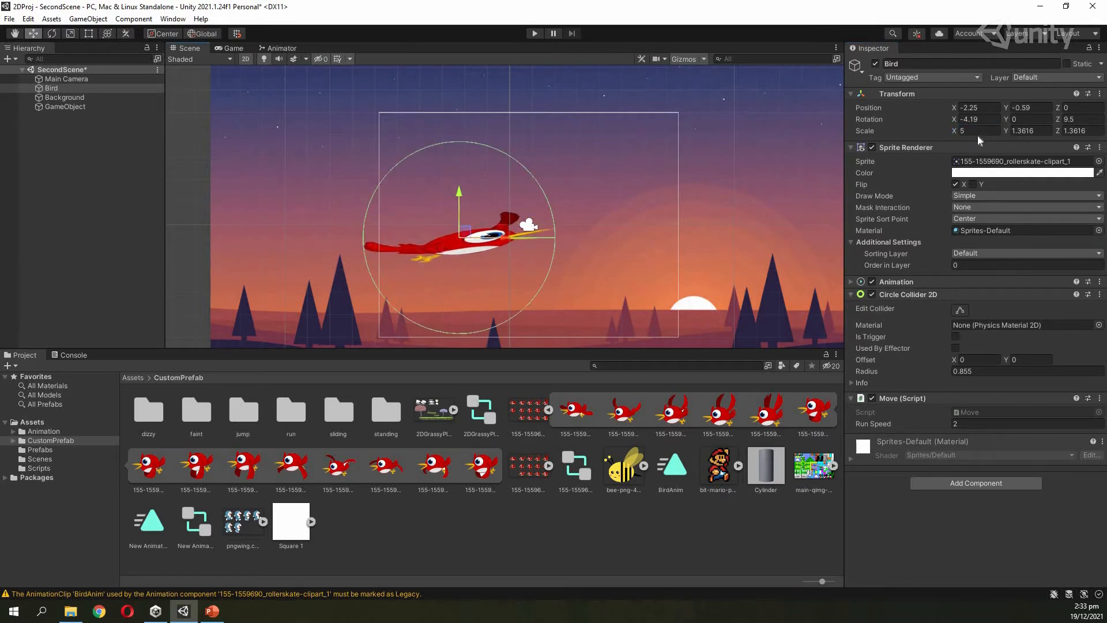
{"action": "key", "text": "ctrl+z"}
{"action": "key", "text": "ctrl+z"}
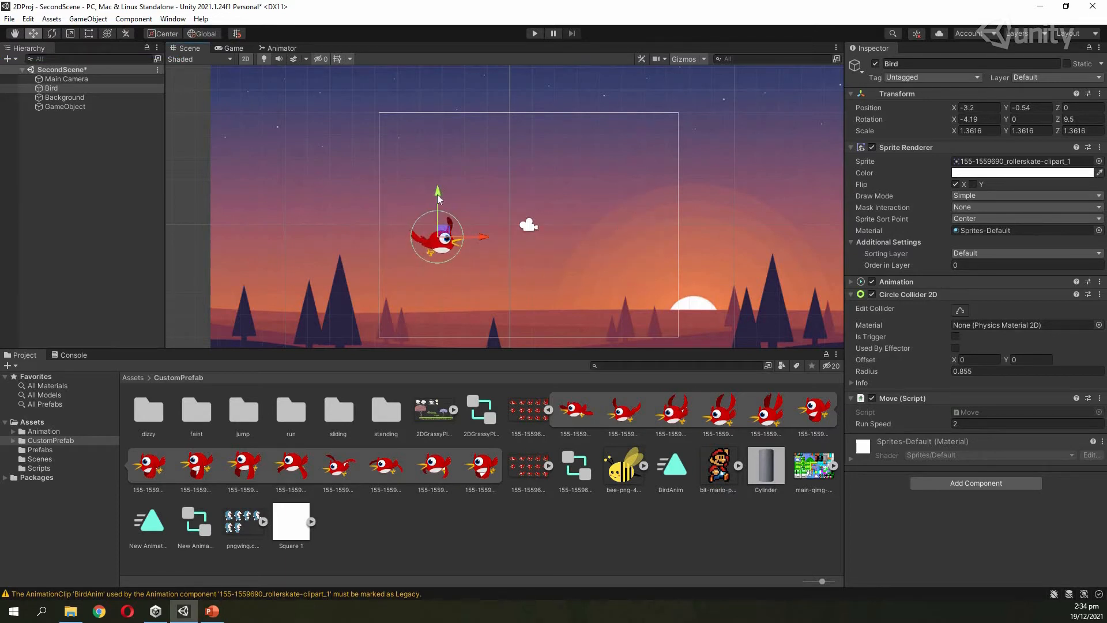
Step: Rotate the Bird to a Z rotation of about 34.8 and adjust its size along its local X axis
{"action": "left_click", "coordinate": [52, 34]}
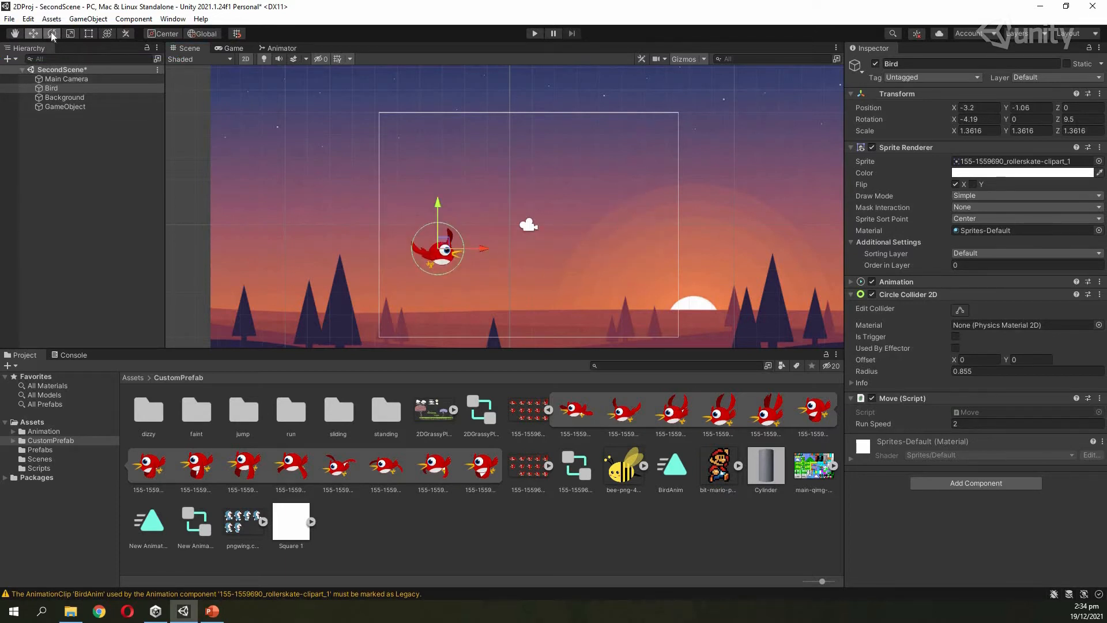
{"action": "left_click_drag", "start_coordinate": [480, 268], "coordinate": [97, 94]}
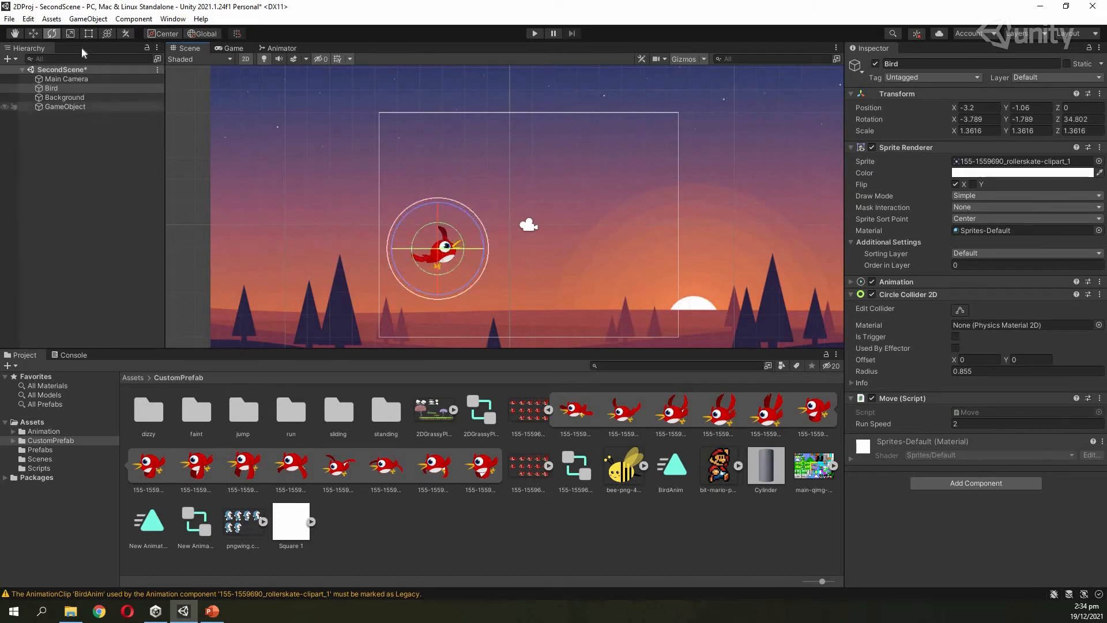
{"action": "key", "text": "r"}
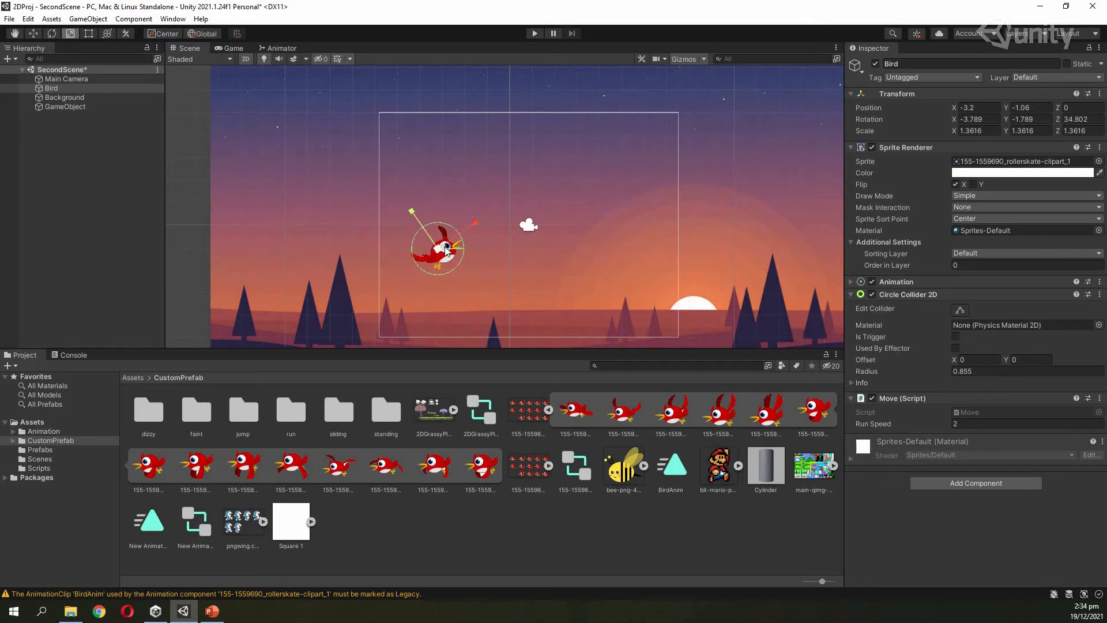
{"action": "mouse_move", "coordinate": [476, 222]}
{"action": "left_mouse_down"}
{"action": "mouse_move", "coordinate": [758, 117]}
{"action": "mouse_move", "coordinate": [483, 258]}
{"action": "mouse_move", "coordinate": [574, 210]}
{"action": "mouse_move", "coordinate": [497, 260]}
{"action": "mouse_move", "coordinate": [565, 215]}
{"action": "mouse_move", "coordinate": [600, 173]}
{"action": "mouse_move", "coordinate": [602, 145]}
{"action": "mouse_move", "coordinate": [484, 238]}
{"action": "mouse_move", "coordinate": [476, 223]}
{"action": "left_mouse_up"}
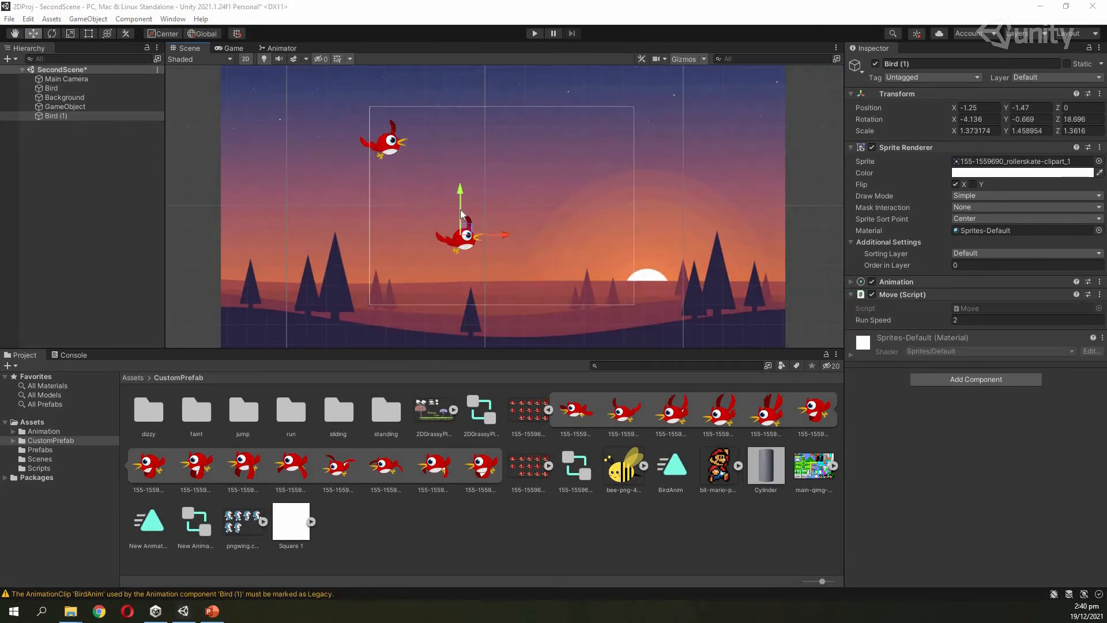
Step: Show the scene in 3D and move Bird (1) to about X 1.48, Y -1.44, Z -0.09
{"action": "left_click_drag", "start_coordinate": [460, 209], "coordinate": [461, 214]}
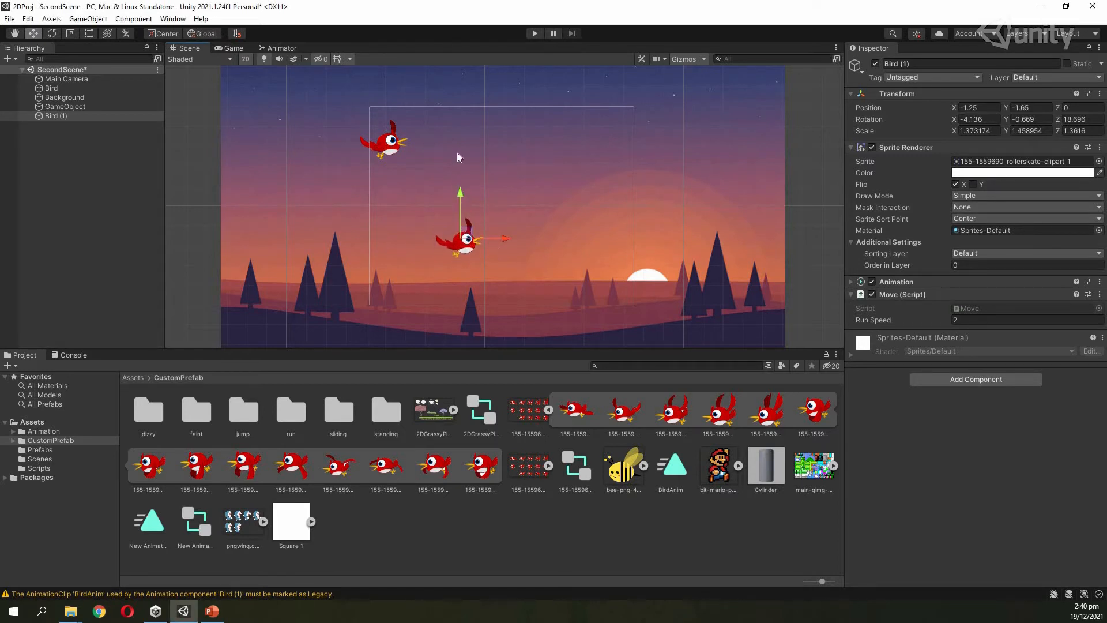
{"action": "left_click", "coordinate": [245, 59]}
{"action": "middle_click_drag", "start_coordinate": [361, 198], "coordinate": [335, 119]}
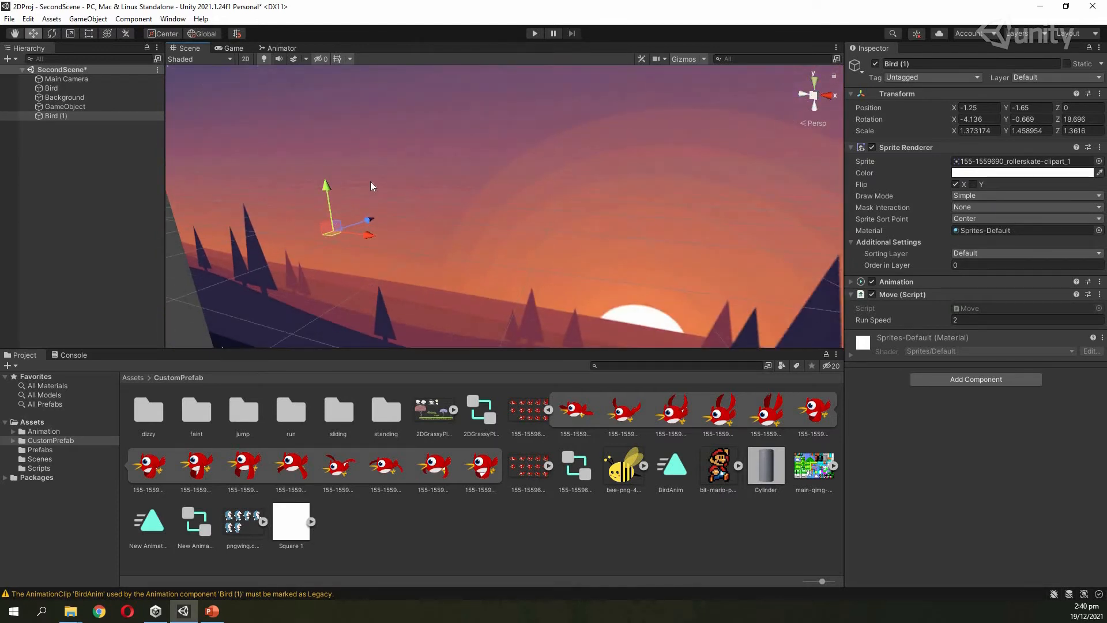
{"action": "left_click_drag", "start_coordinate": [330, 200], "coordinate": [437, 236]}
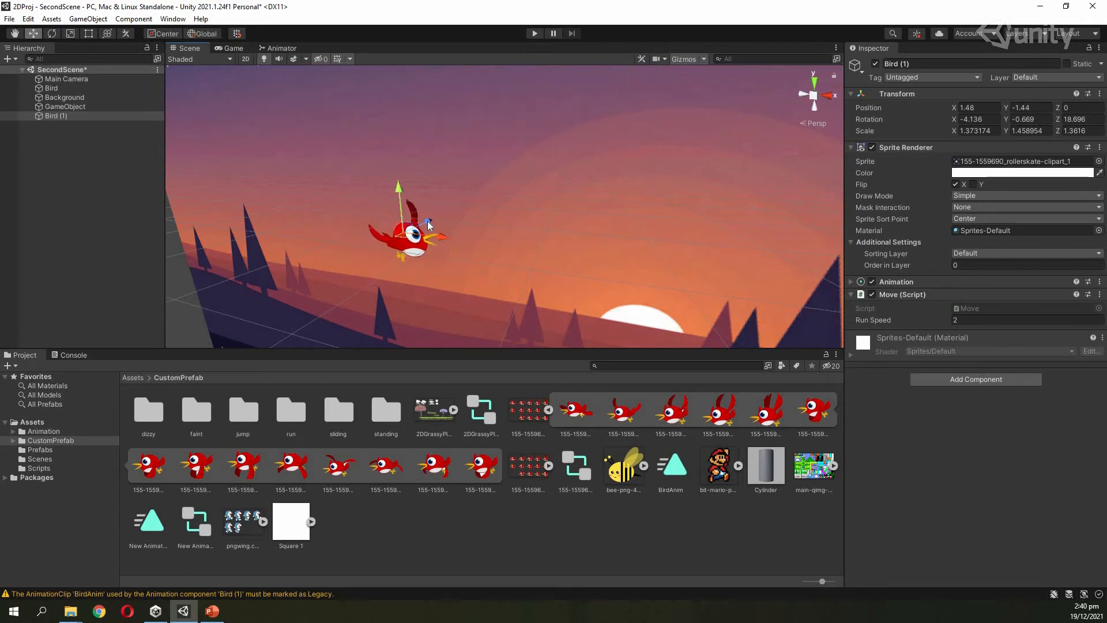
{"action": "mouse_move", "coordinate": [429, 221]}
{"action": "left_mouse_down"}
{"action": "mouse_move", "coordinate": [452, 207]}
{"action": "mouse_move", "coordinate": [426, 223]}
{"action": "left_mouse_up"}
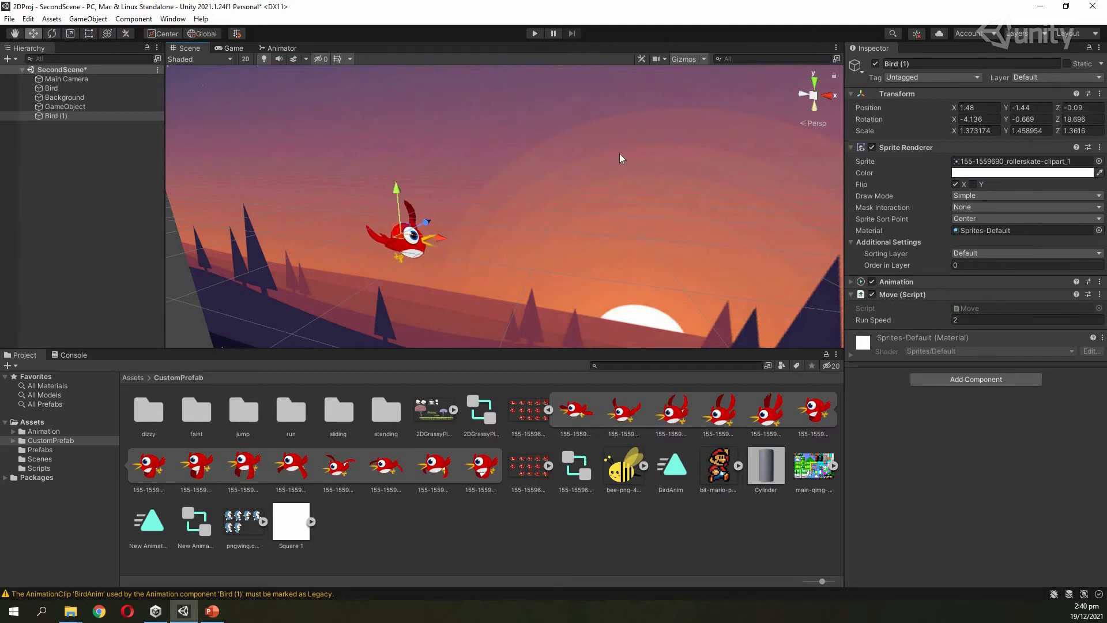
Step: View the background and bird at an angle, return the Scene view to 2D and activate the Rect tool
{"action": "left_click_drag", "start_coordinate": [548, 151], "coordinate": [484, 162], "text": "alt"}
{"action": "right_click_drag", "start_coordinate": [484, 162], "coordinate": [485, 216]}
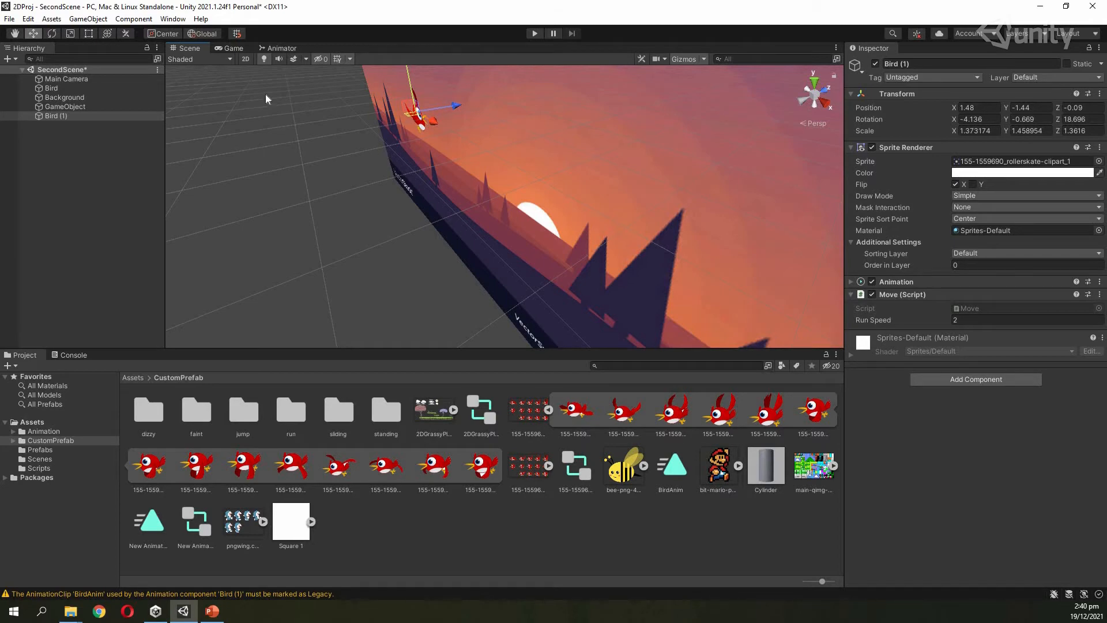
{"action": "left_click", "coordinate": [247, 60]}
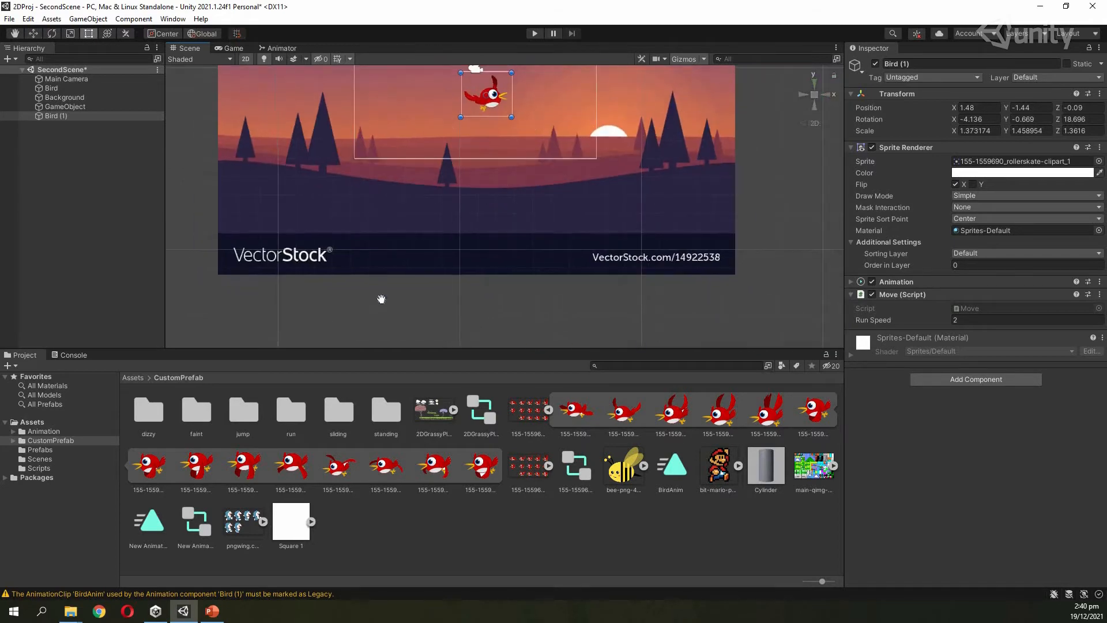
{"action": "key", "text": "t"}
{"action": "scroll", "coordinate": [389, 236], "scroll_direction": "up", "scroll_amount": 5}
{"action": "middle_click_drag", "start_coordinate": [364, 232], "coordinate": [401, 256]}
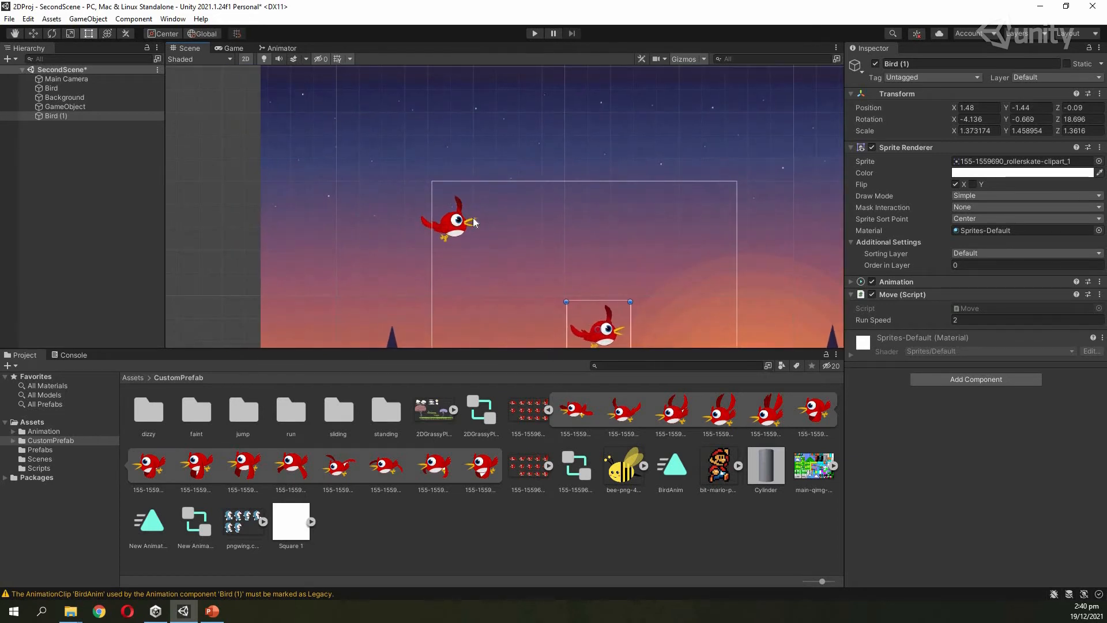
Step: Place GameObject below Bird (1) in the object hierarchy and try to select it in the scene
{"action": "left_click", "coordinate": [473, 217]}
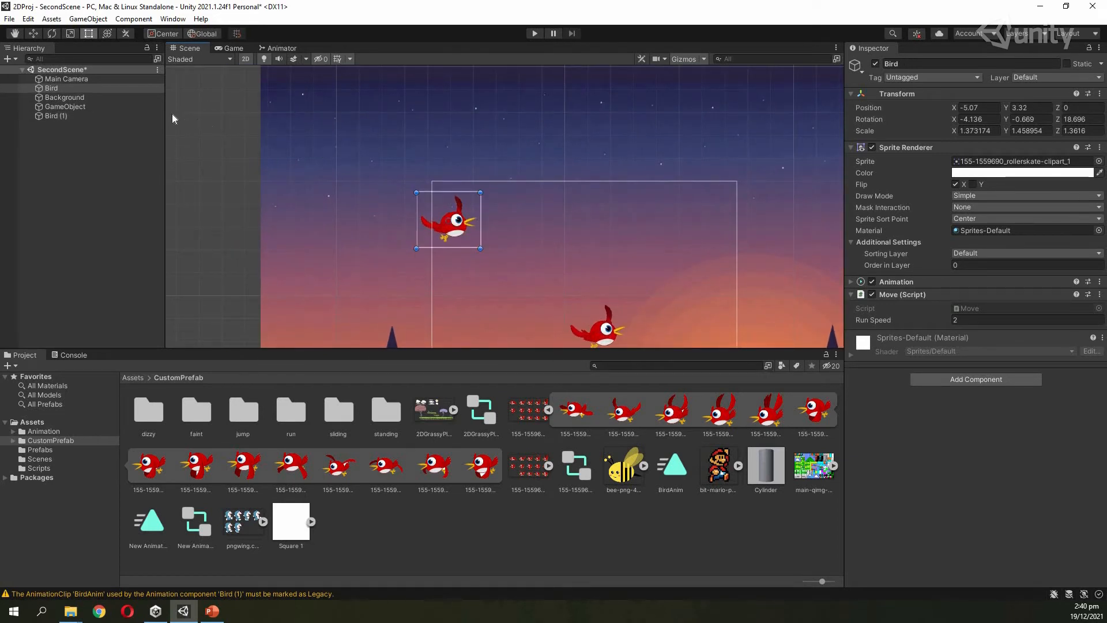
{"action": "left_click", "coordinate": [68, 118]}
{"action": "left_click_drag", "start_coordinate": [66, 103], "coordinate": [81, 118]}
{"action": "left_click", "coordinate": [81, 116]}
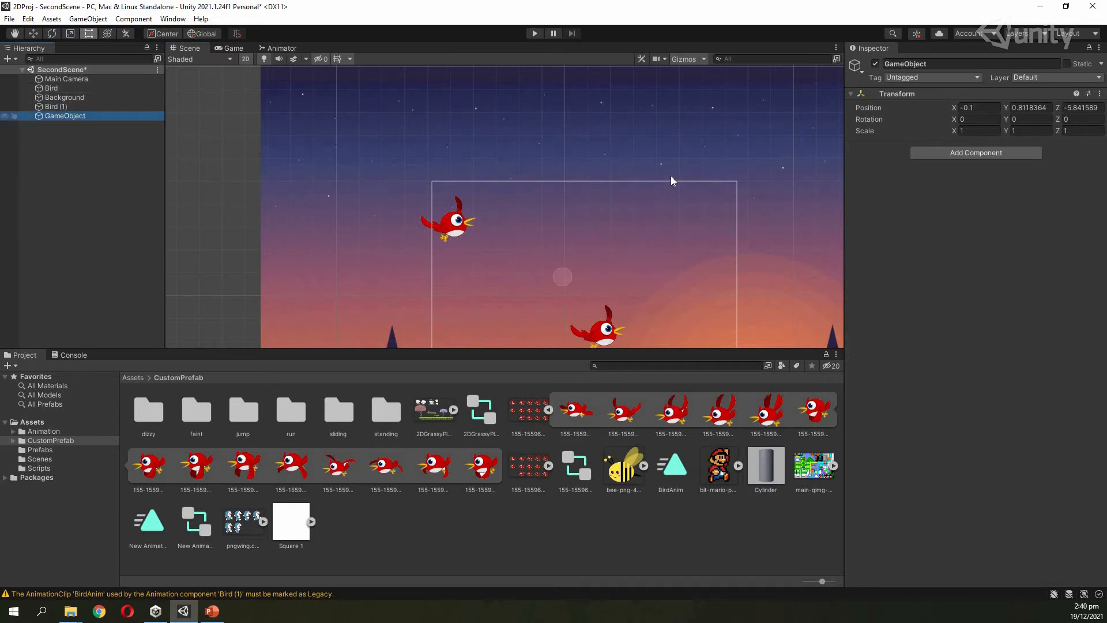
{"action": "scroll", "coordinate": [562, 278], "scroll_direction": "up", "scroll_amount": 2}
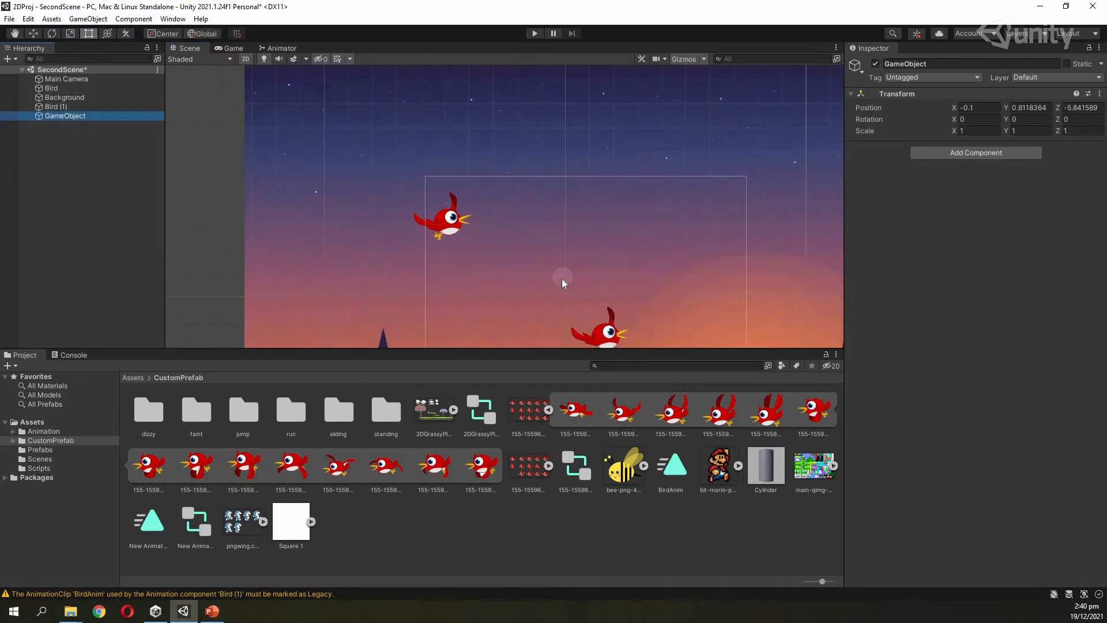
{"action": "left_click", "coordinate": [562, 279]}
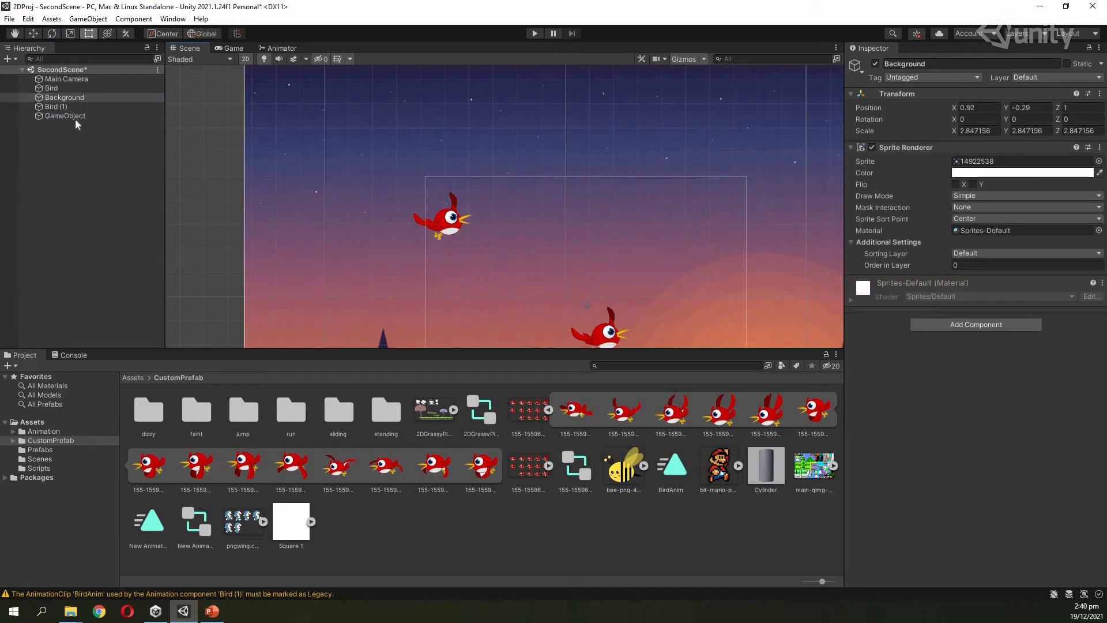
Step: Move the Bird horizontally with the Move tool to about X 4.78
{"action": "left_click", "coordinate": [466, 217]}
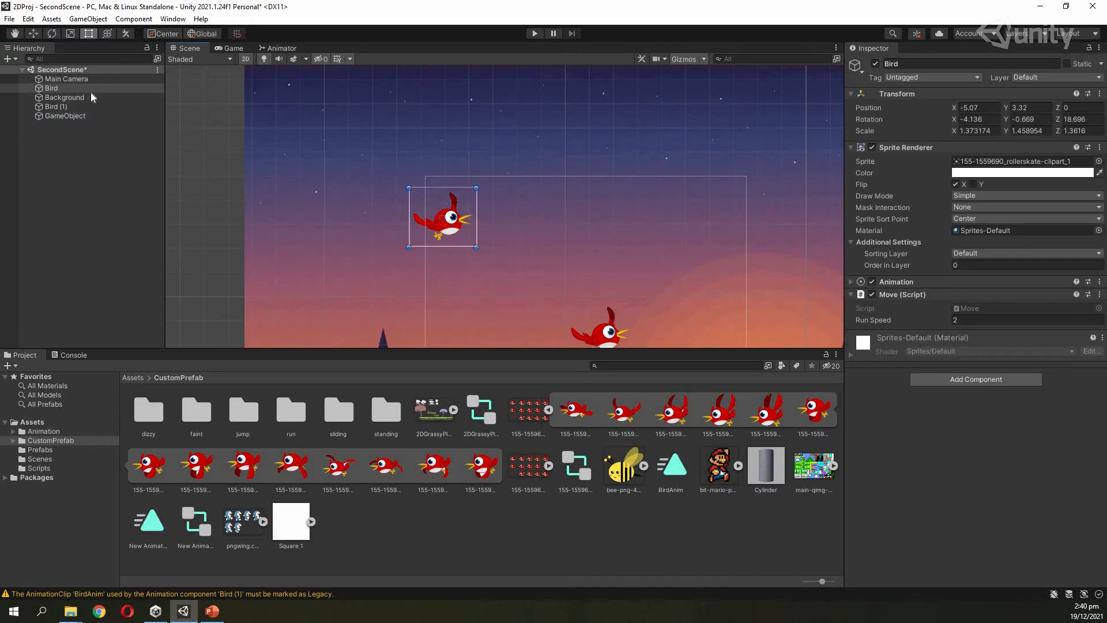
{"action": "left_click", "coordinate": [35, 36]}
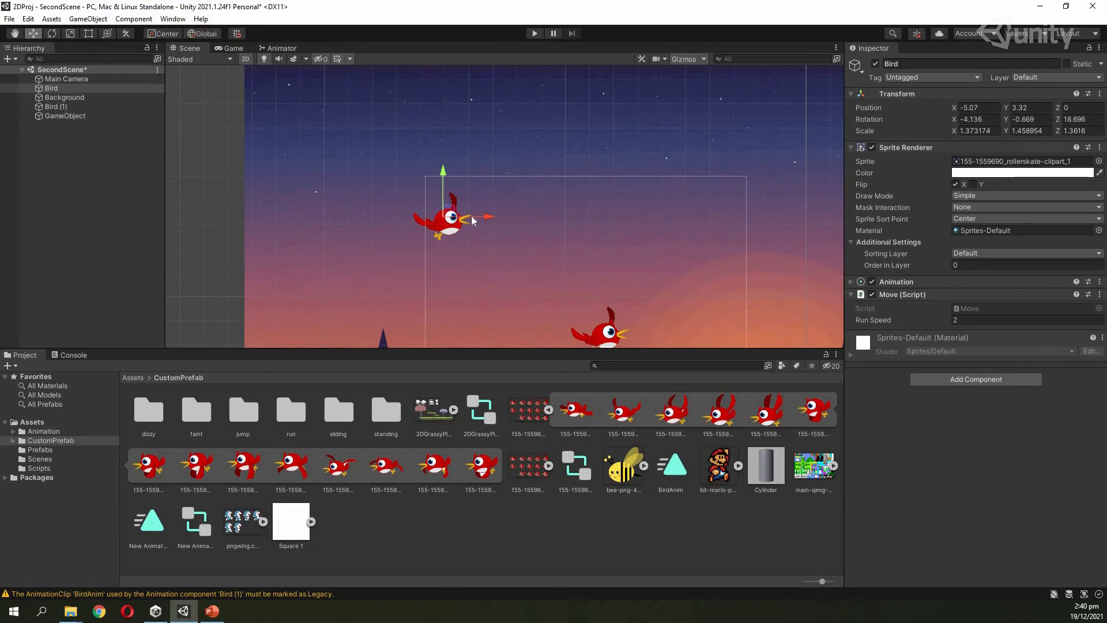
{"action": "left_click_drag", "start_coordinate": [488, 217], "coordinate": [725, 217]}
{"action": "scroll", "coordinate": [219, 175], "scroll_direction": "up", "scroll_amount": 3}
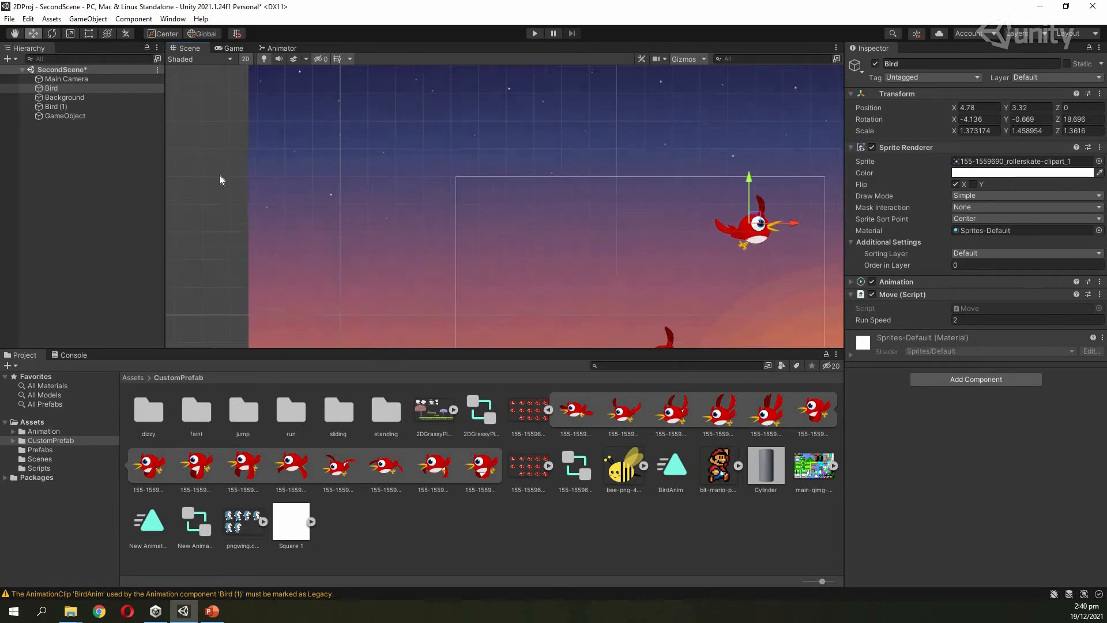
{"action": "middle_click_drag", "start_coordinate": [216, 178], "coordinate": [138, 184]}
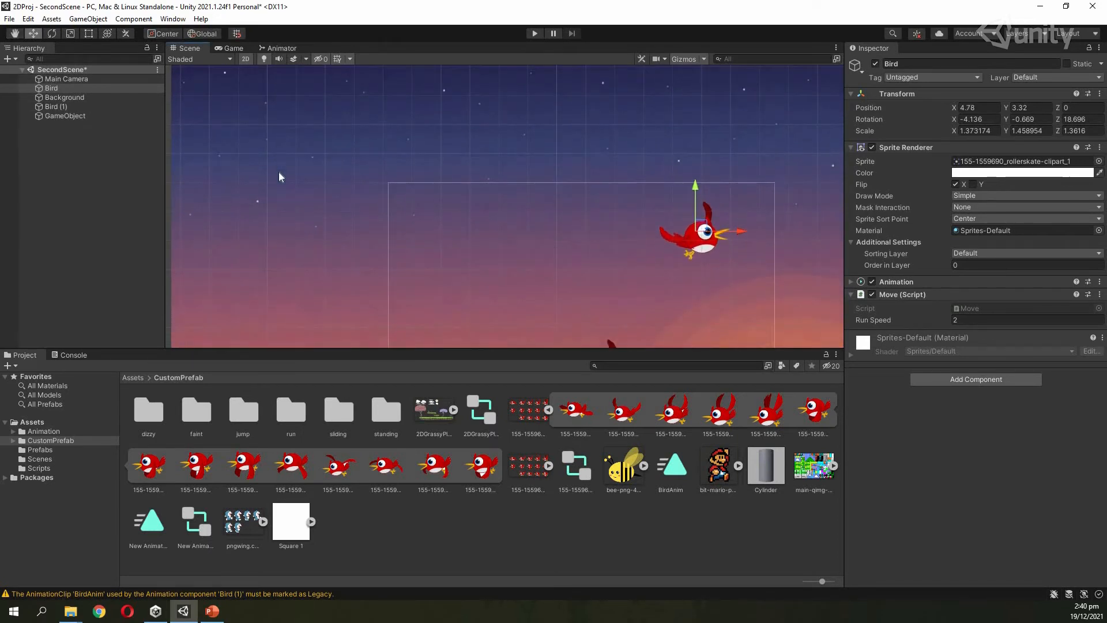
Step: Add a 2D square sprite to the scene and move it horizontally to about X -7.2
{"action": "scroll", "coordinate": [279, 172], "scroll_direction": "down", "scroll_amount": 3}
{"action": "right_click", "coordinate": [67, 140]}
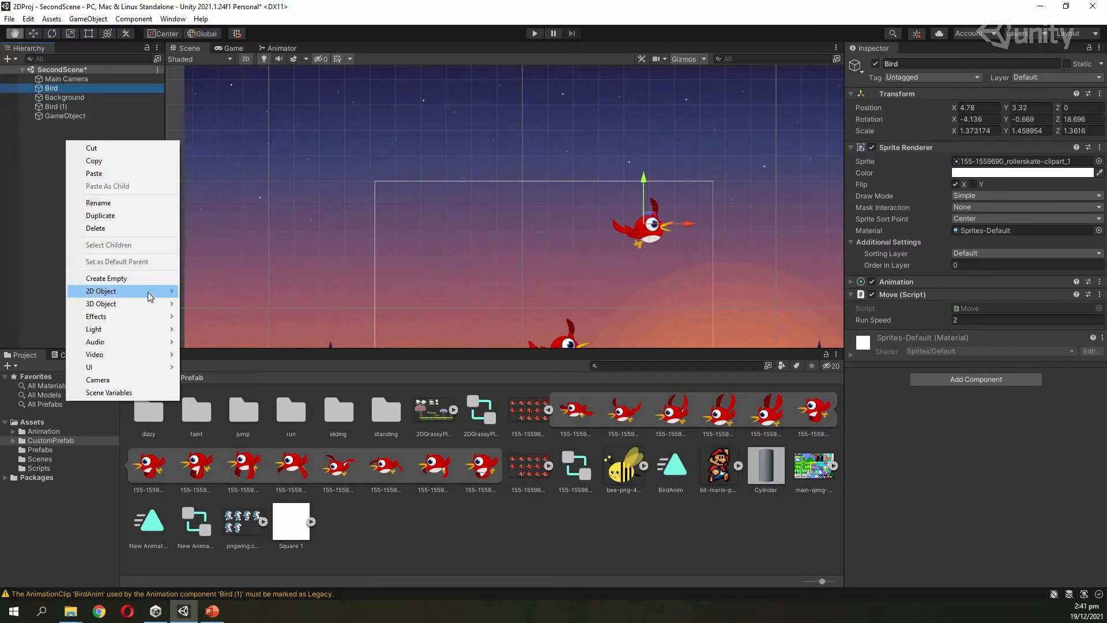
{"action": "mouse_move", "coordinate": [149, 296]}
{"action": "mouse_move", "coordinate": [194, 298]}
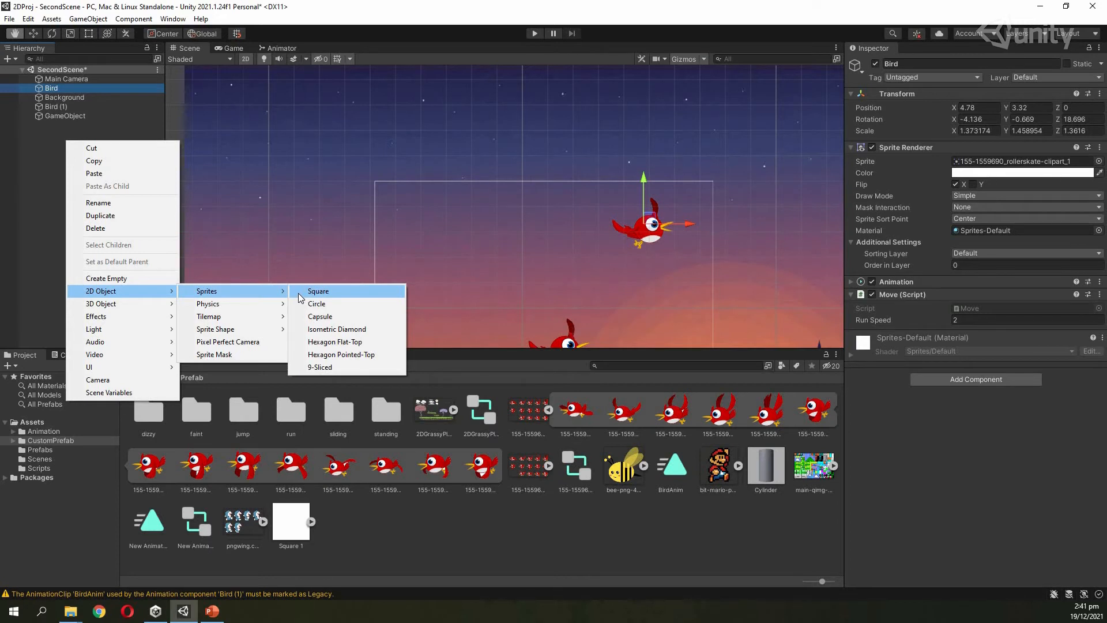
{"action": "left_click", "coordinate": [318, 291]}
{"action": "left_click_drag", "start_coordinate": [391, 213], "coordinate": [347, 218]}
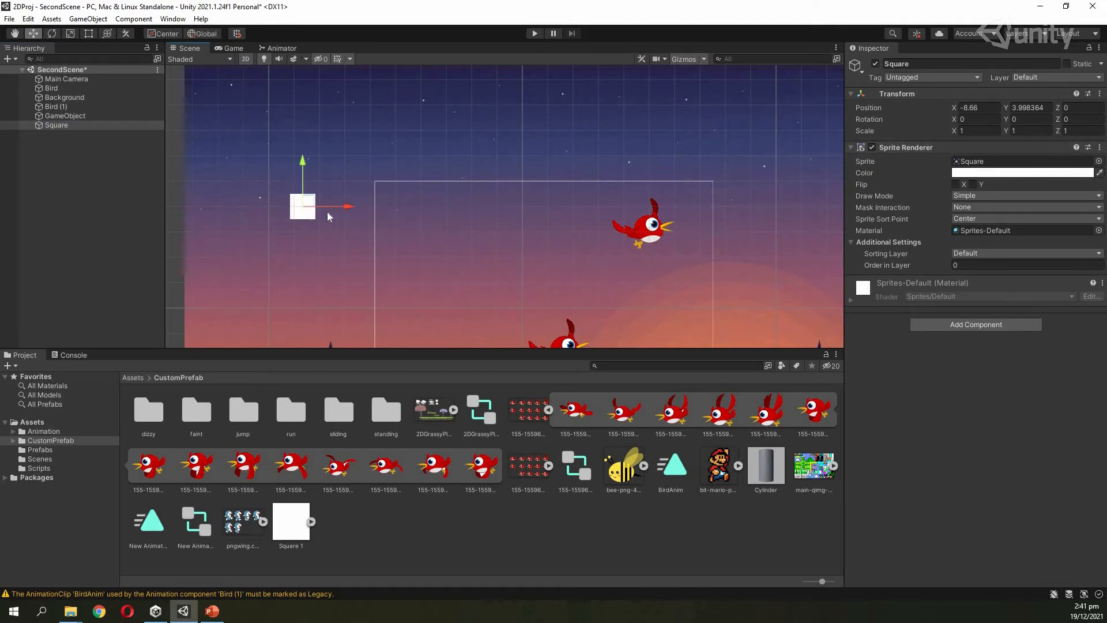
{"action": "left_click_drag", "start_coordinate": [353, 206], "coordinate": [377, 206]}
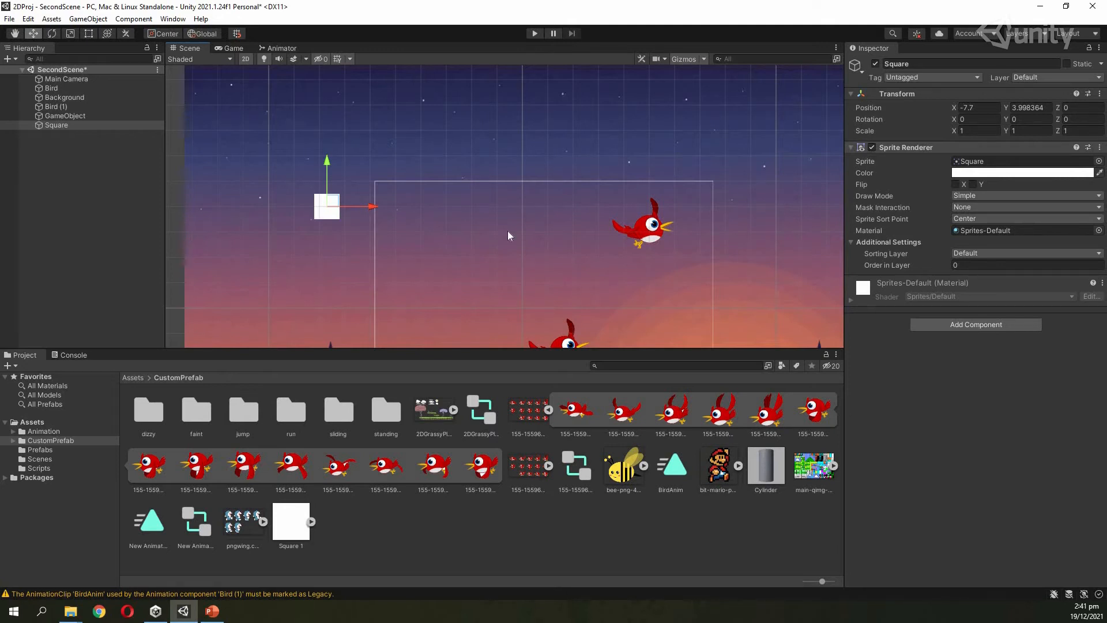
{"action": "left_click_drag", "start_coordinate": [372, 206], "coordinate": [383, 246]}
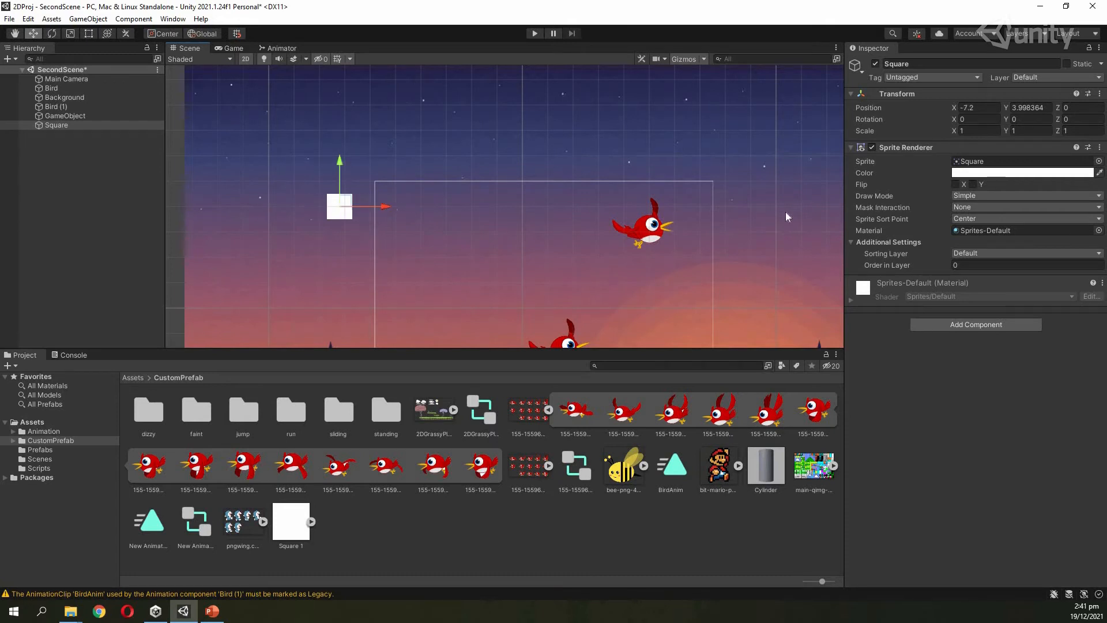
Step: Set the square's Sprite Renderer color to light pink, E5ACAC
{"action": "left_click", "coordinate": [1026, 173]}
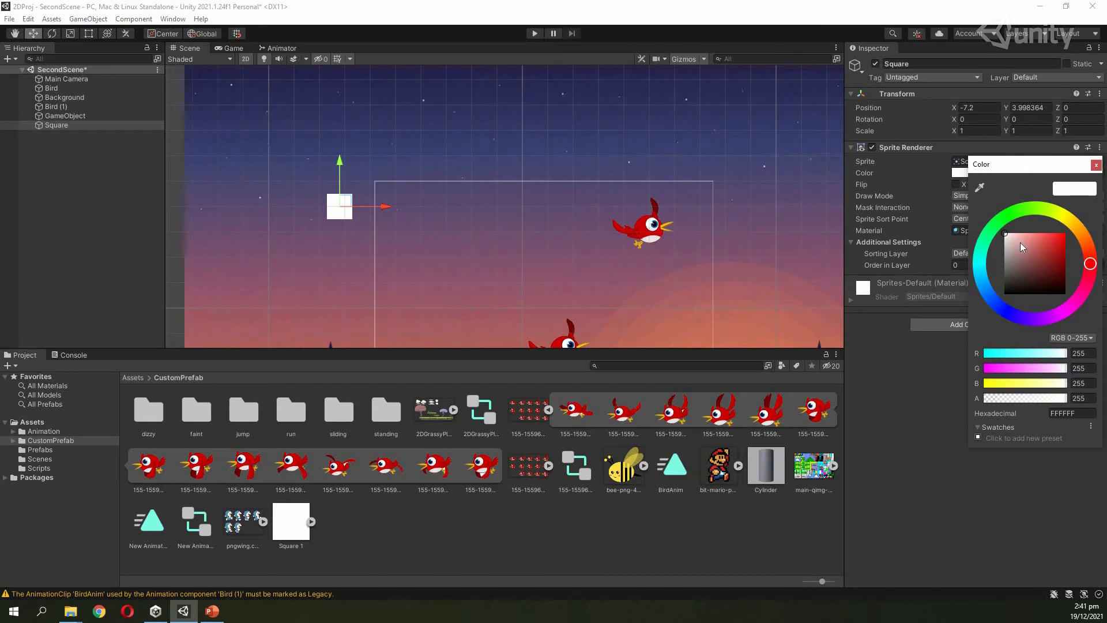
{"action": "left_click_drag", "start_coordinate": [1037, 247], "coordinate": [1020, 239]}
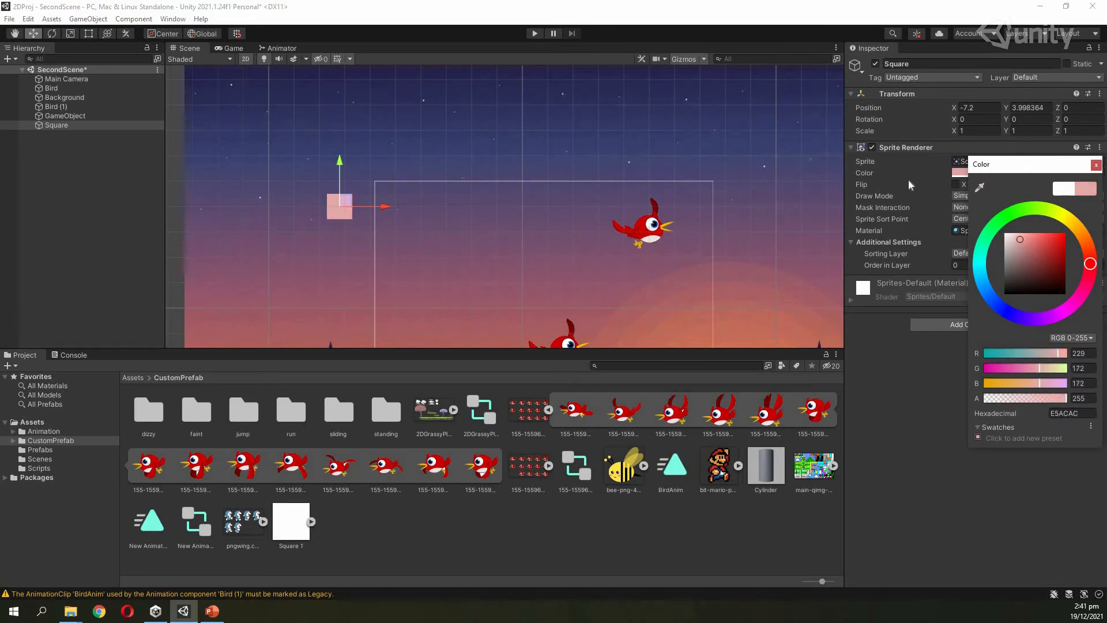
{"action": "left_click", "coordinate": [948, 187]}
{"action": "left_click", "coordinate": [956, 186]}
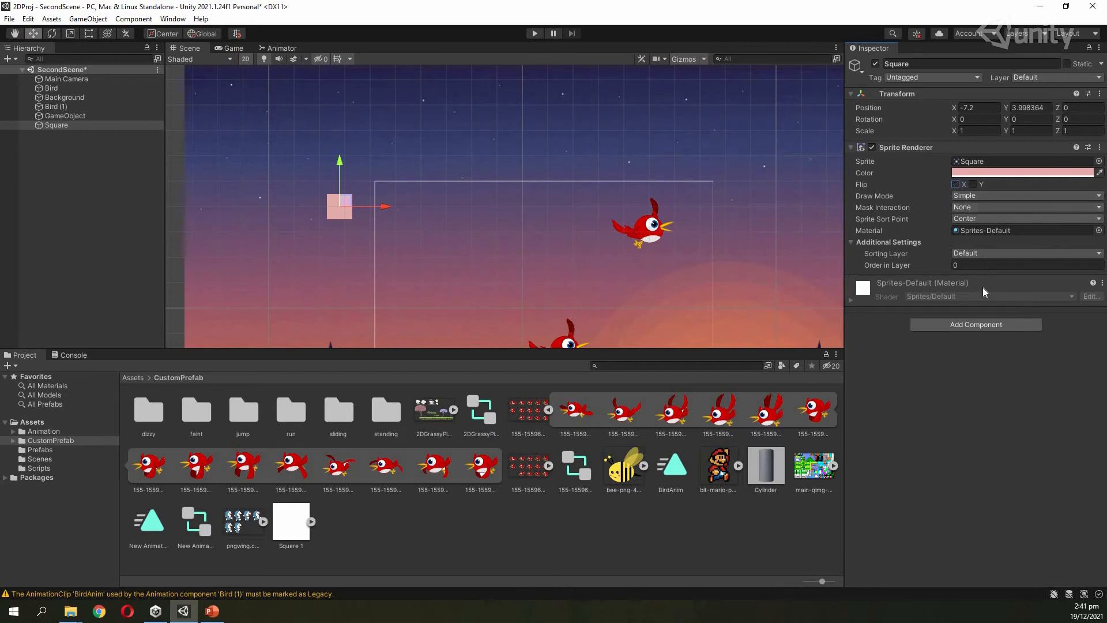
{"action": "left_click", "coordinate": [852, 148]}
{"action": "left_click", "coordinate": [851, 148]}
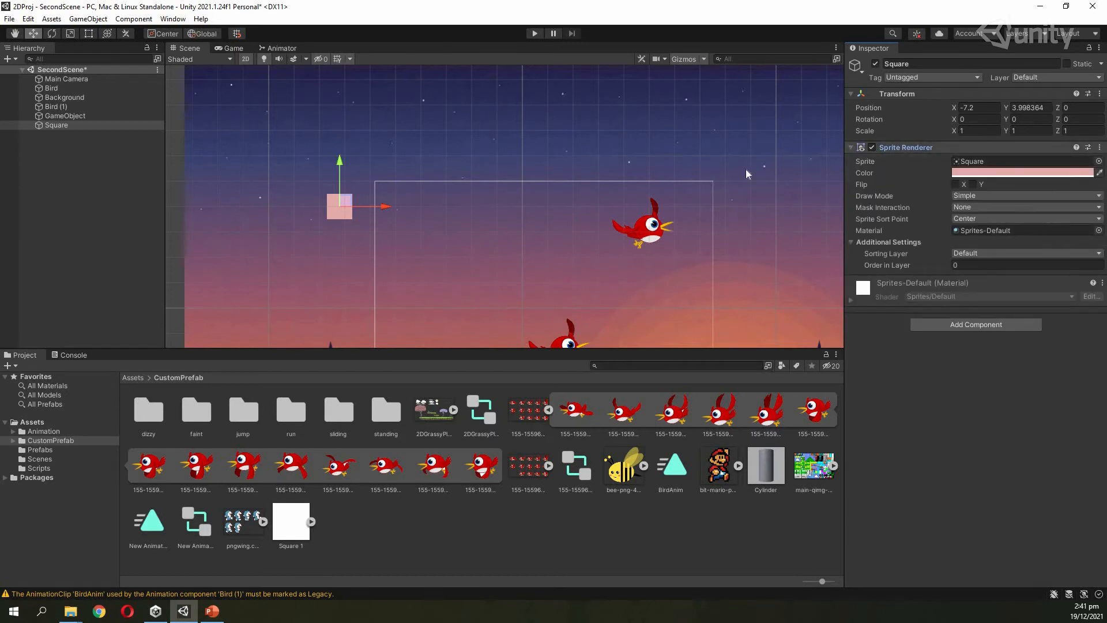
Step: Move the square up to about Y 5.28
{"action": "left_click", "coordinate": [338, 188]}
{"action": "left_click", "coordinate": [339, 199]}
{"action": "left_click_drag", "start_coordinate": [340, 191], "coordinate": [265, 177]}
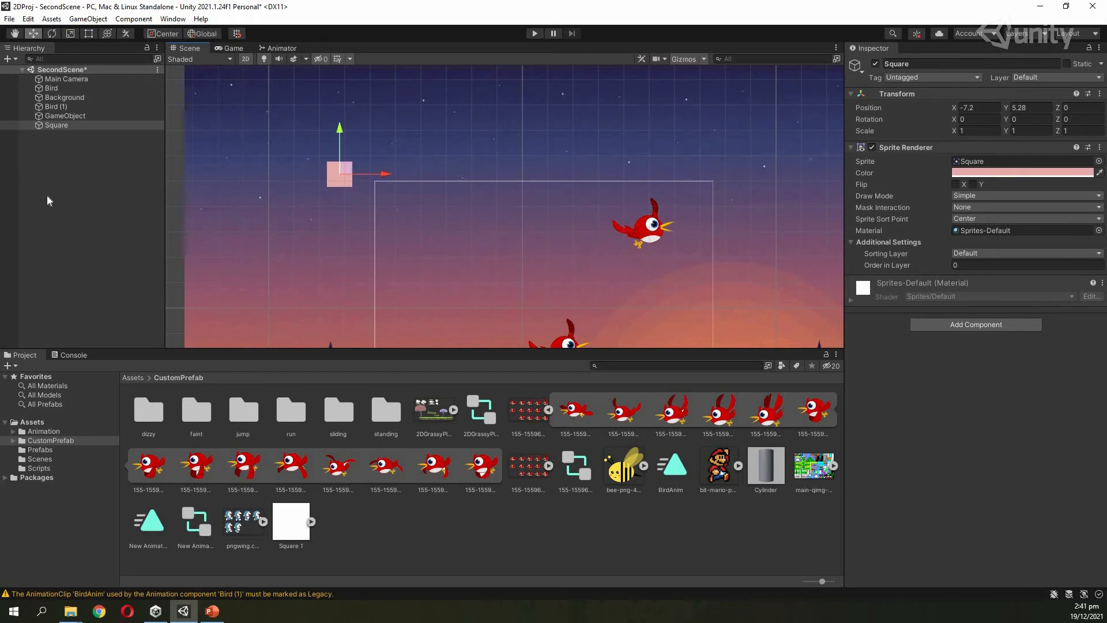
Step: Add a 2D circle sprite and move it to about X -9.87, Y 6.01, beside the pink square
{"action": "left_click", "coordinate": [68, 167]}
{"action": "right_click", "coordinate": [70, 170]}
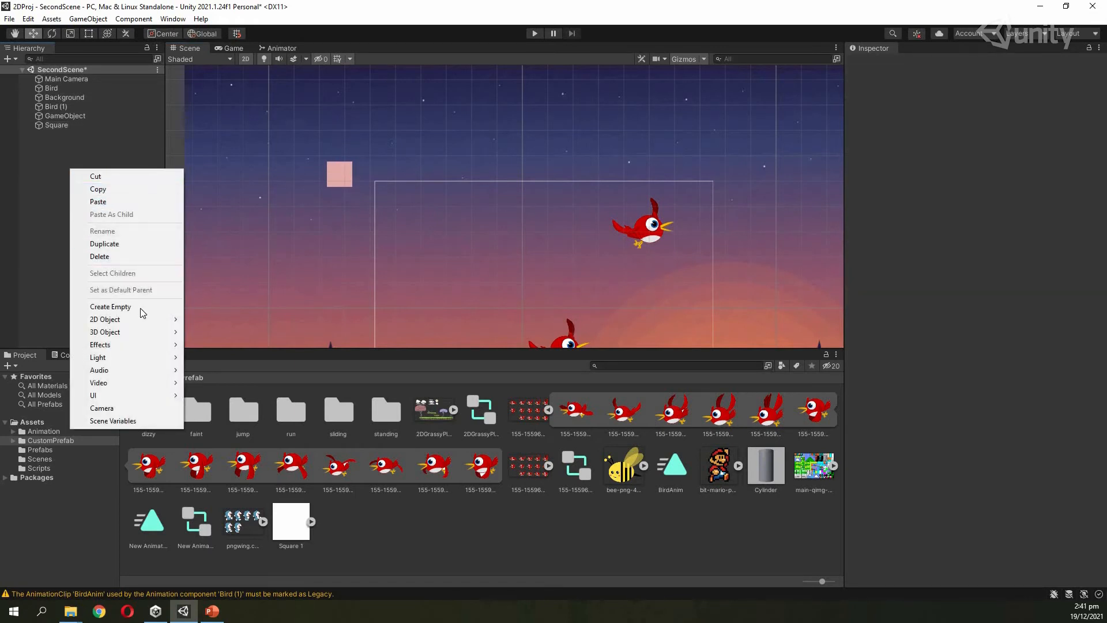
{"action": "mouse_move", "coordinate": [145, 319]}
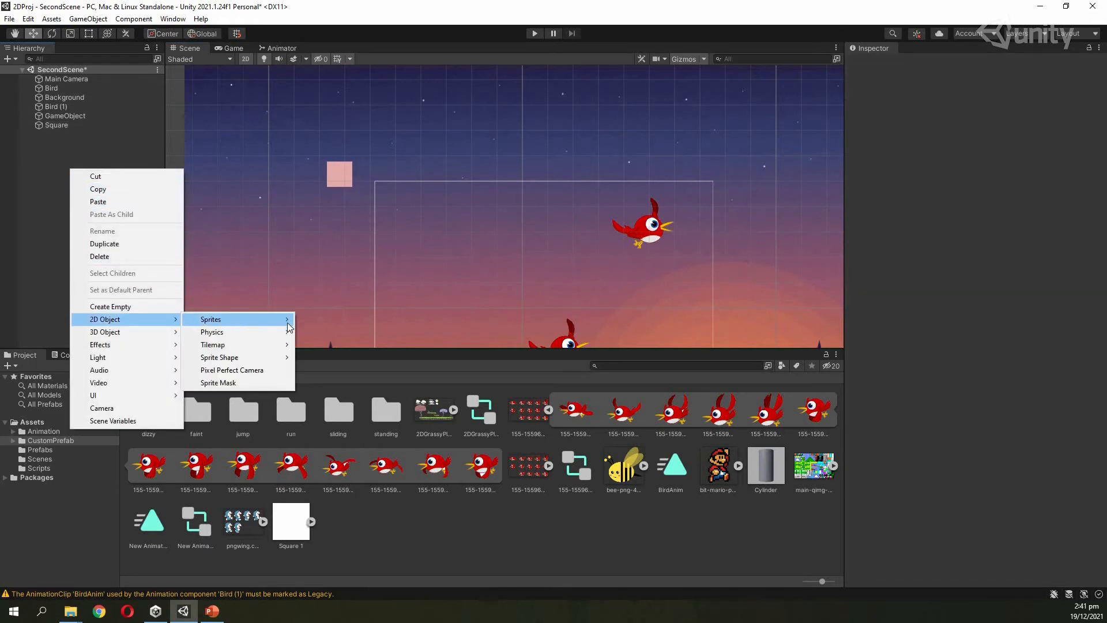
{"action": "mouse_move", "coordinate": [213, 321]}
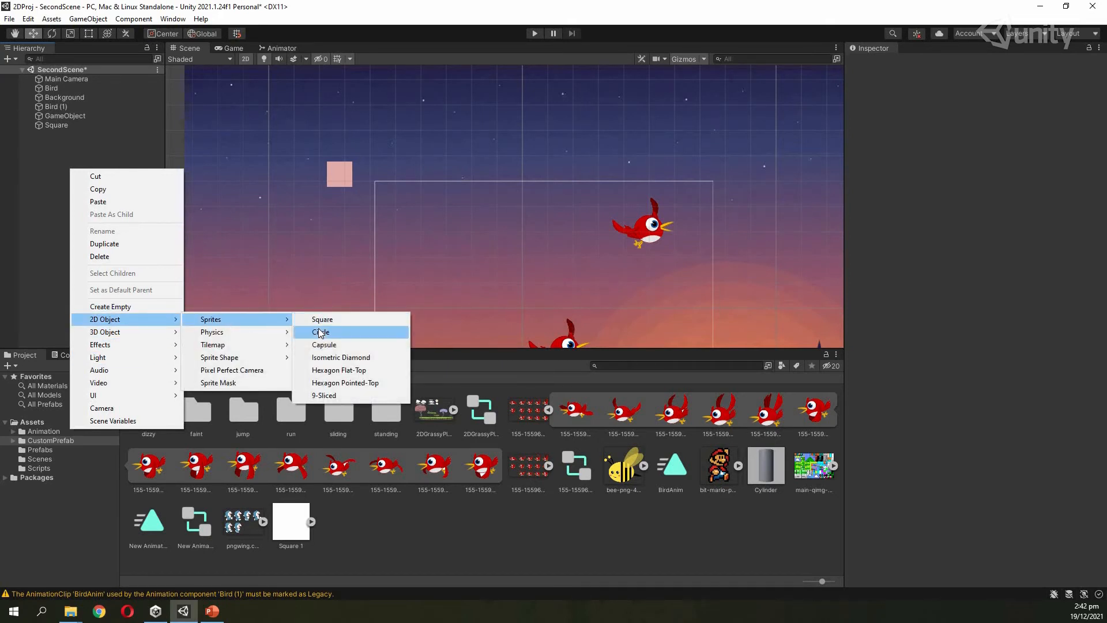
{"action": "left_click", "coordinate": [326, 332]}
{"action": "left_click_drag", "start_coordinate": [541, 207], "coordinate": [272, 226]}
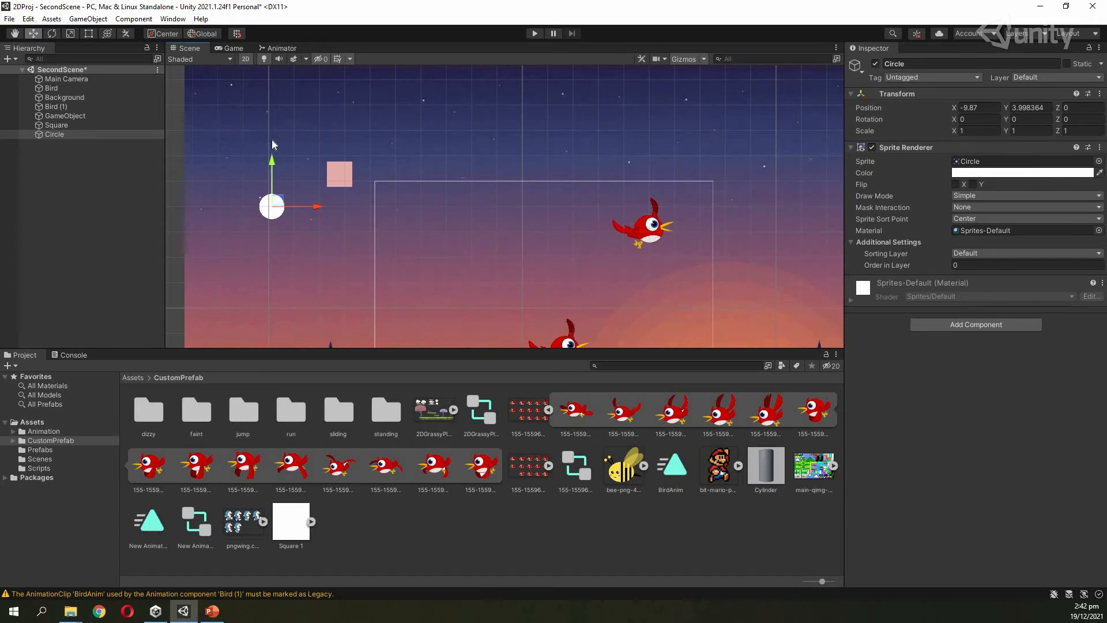
{"action": "left_click_drag", "start_coordinate": [272, 178], "coordinate": [271, 131]}
Step: Add a 2D capsule sprite and move it horizontally to about X -4.67
{"action": "right_click", "coordinate": [76, 197]}
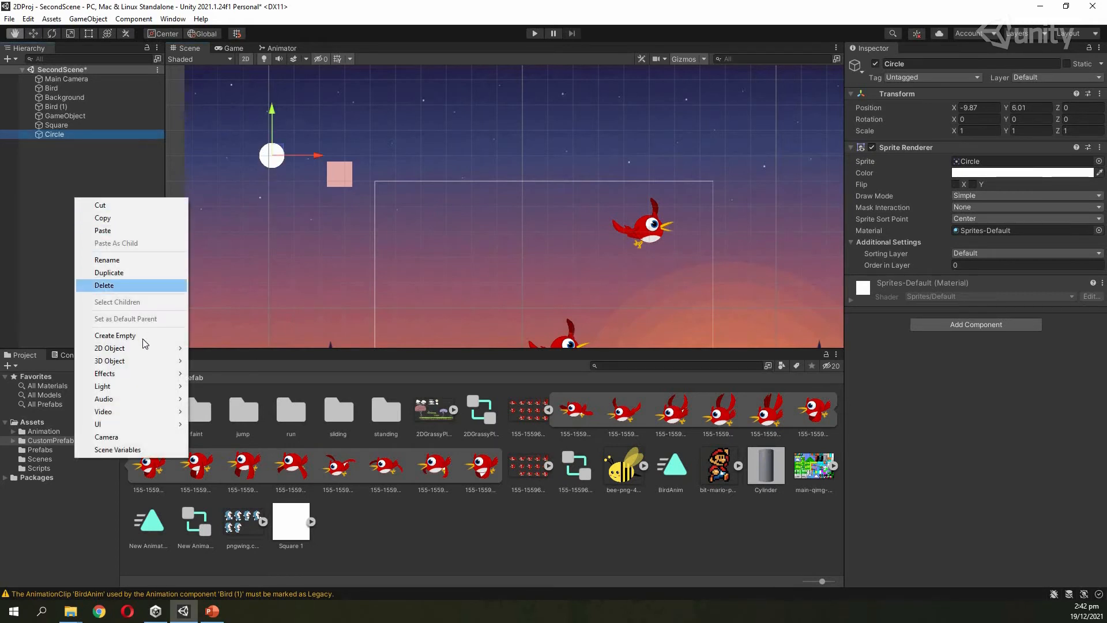
{"action": "mouse_move", "coordinate": [148, 349]}
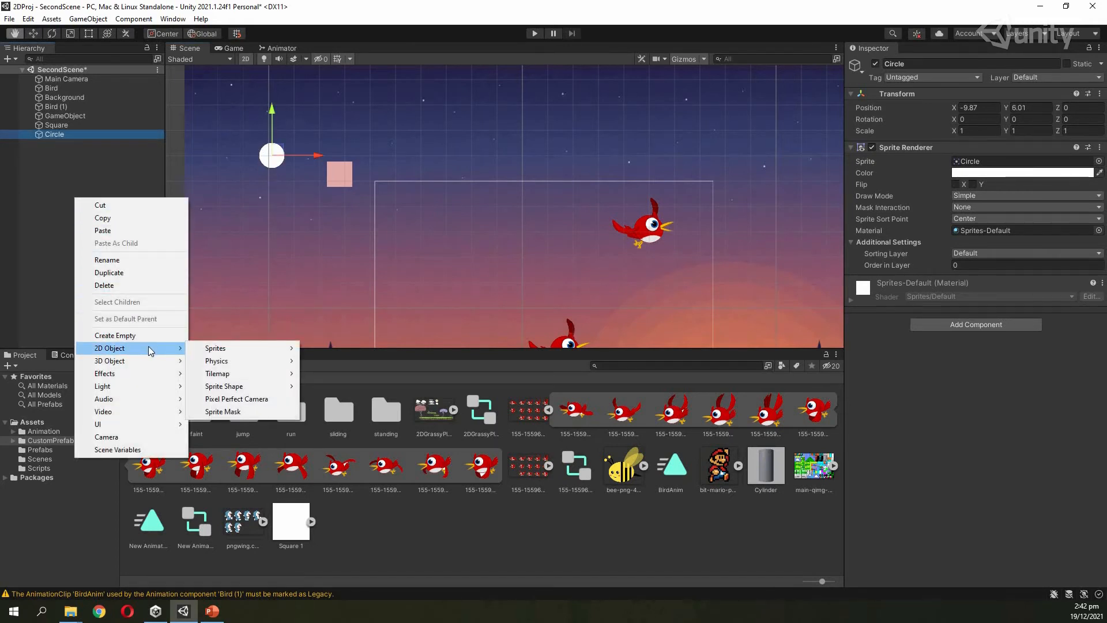
{"action": "mouse_move", "coordinate": [219, 348]}
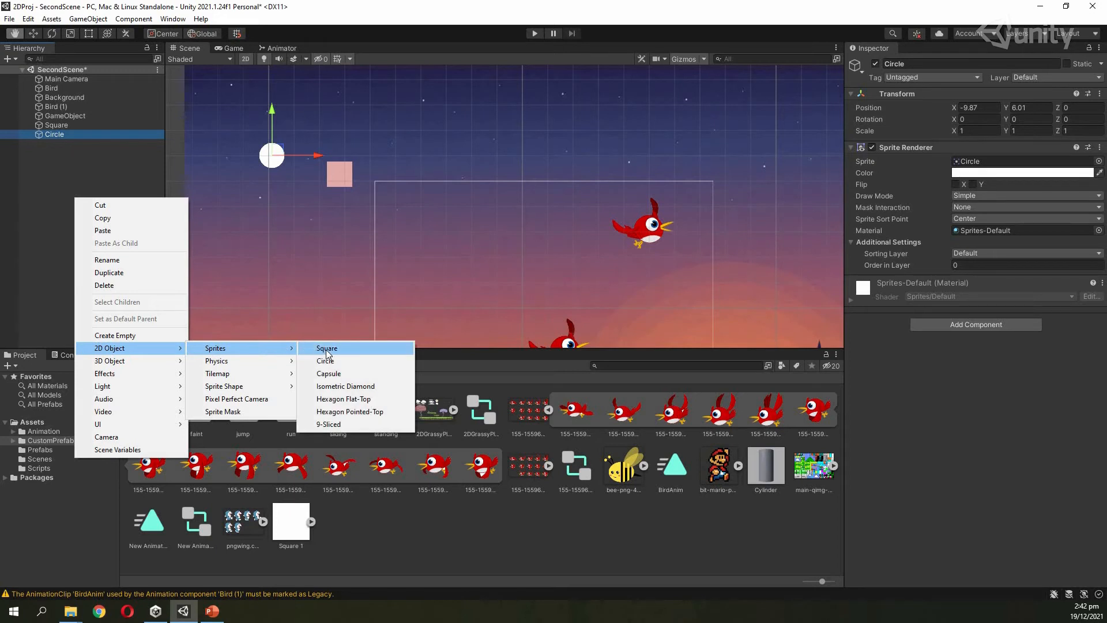
{"action": "left_click", "coordinate": [336, 378]}
{"action": "mouse_move", "coordinate": [402, 238]}
{"action": "left_mouse_down"}
{"action": "mouse_move", "coordinate": [479, 247]}
{"action": "mouse_move", "coordinate": [232, 247]}
{"action": "mouse_move", "coordinate": [442, 248]}
{"action": "mouse_move", "coordinate": [399, 248]}
{"action": "left_mouse_up"}
Step: Add an Isometric Diamond sprite and move it horizontally to about X -10.9
{"action": "right_click", "coordinate": [53, 206]}
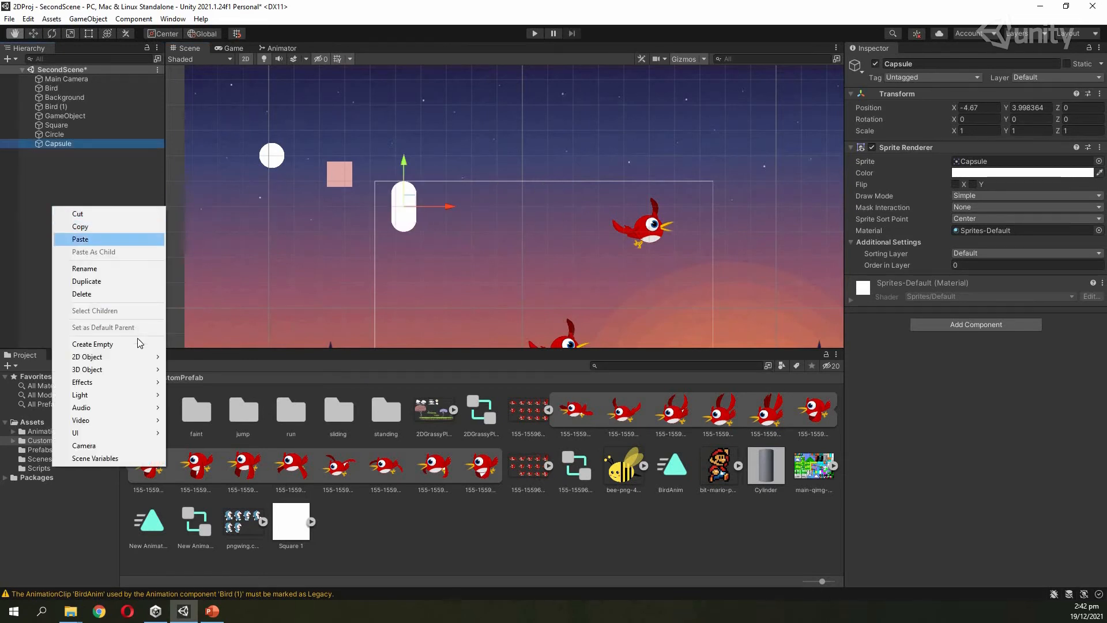
{"action": "mouse_move", "coordinate": [115, 357]}
{"action": "mouse_move", "coordinate": [206, 355]}
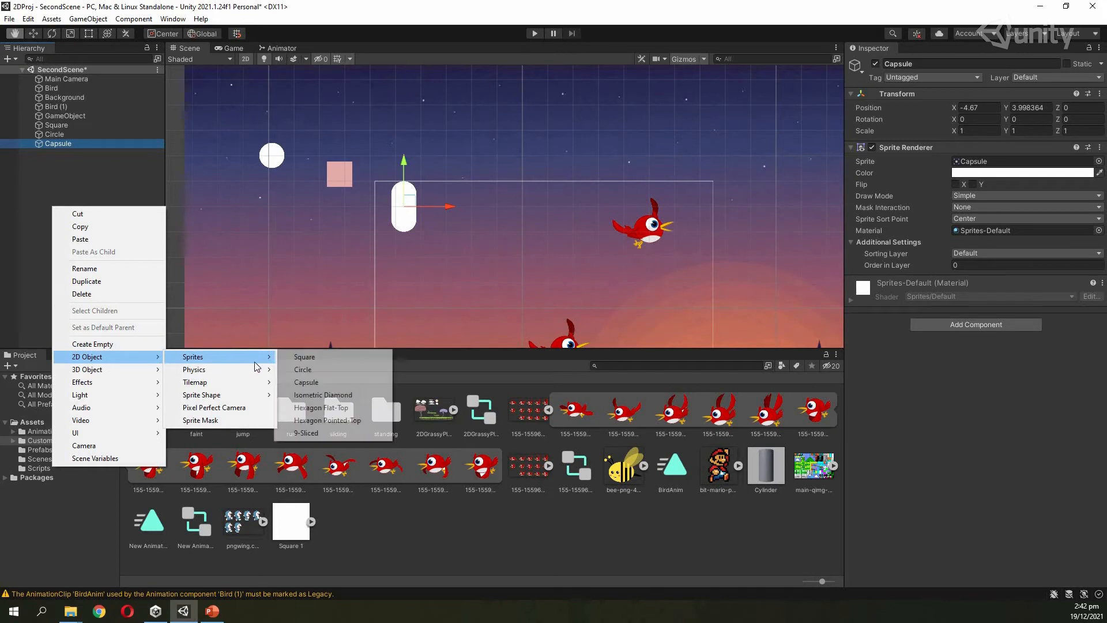
{"action": "left_click", "coordinate": [321, 395]}
{"action": "left_click_drag", "start_coordinate": [535, 206], "coordinate": [347, 213]}
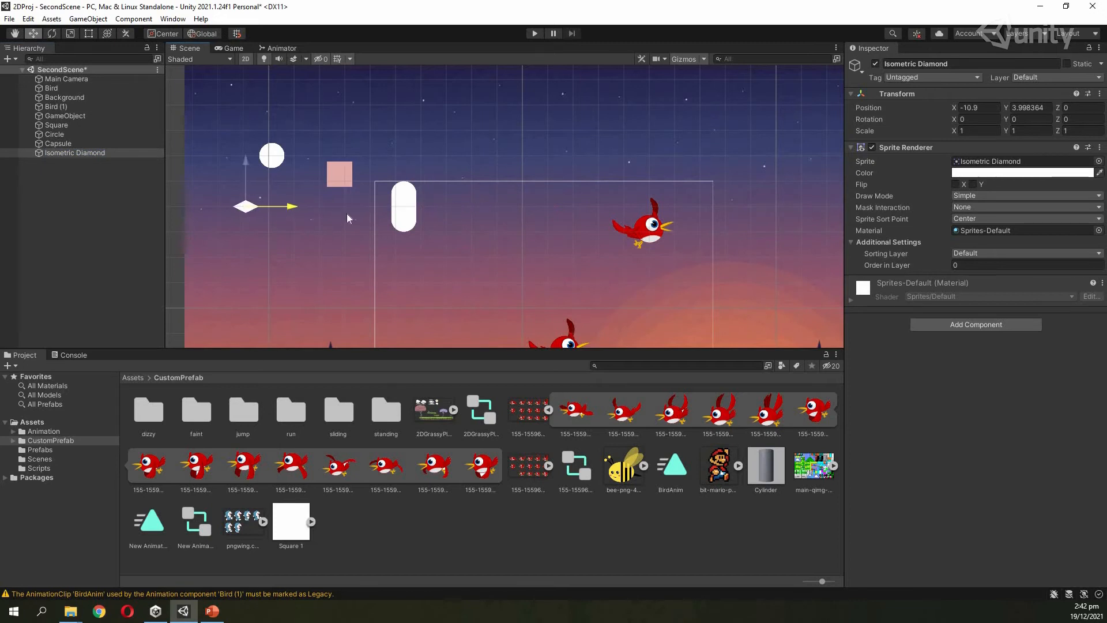
Step: Move the capsule down and sideways to about X -3.85, Y 2.93
{"action": "left_click", "coordinate": [409, 219]}
{"action": "left_click_drag", "start_coordinate": [410, 171], "coordinate": [346, 182]}
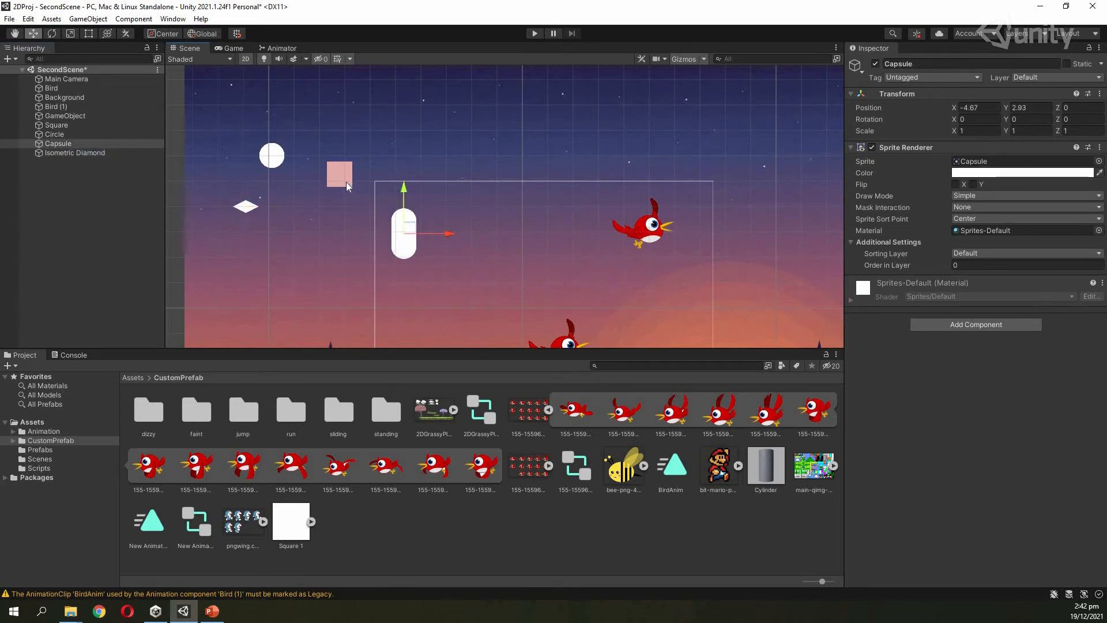
{"action": "left_click", "coordinate": [277, 159]}
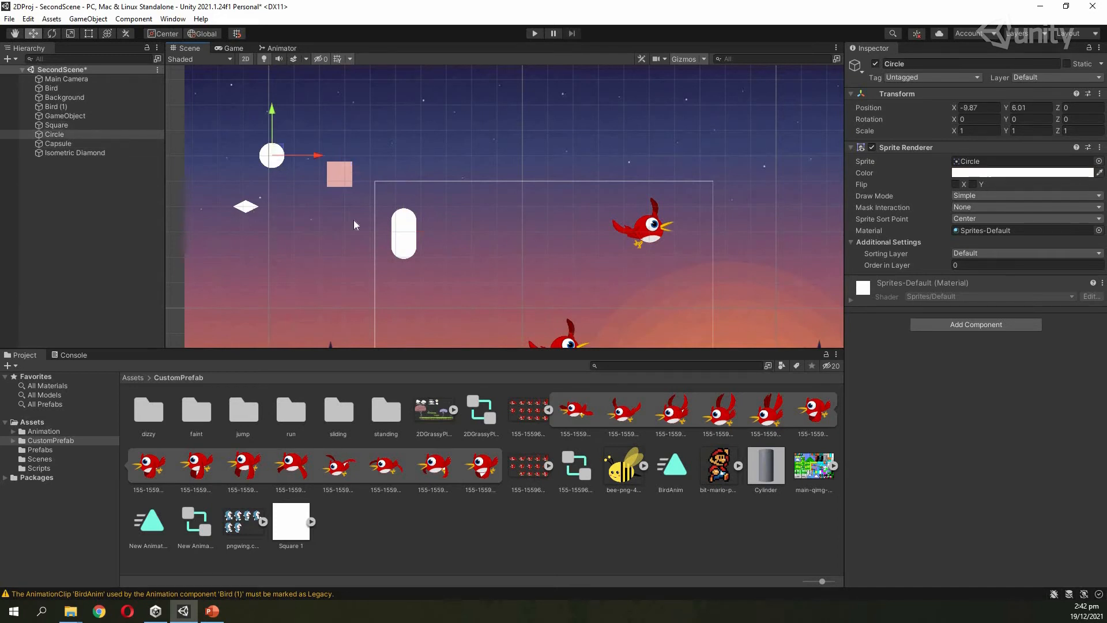
{"action": "left_click", "coordinate": [248, 207]}
{"action": "left_click", "coordinate": [406, 235]}
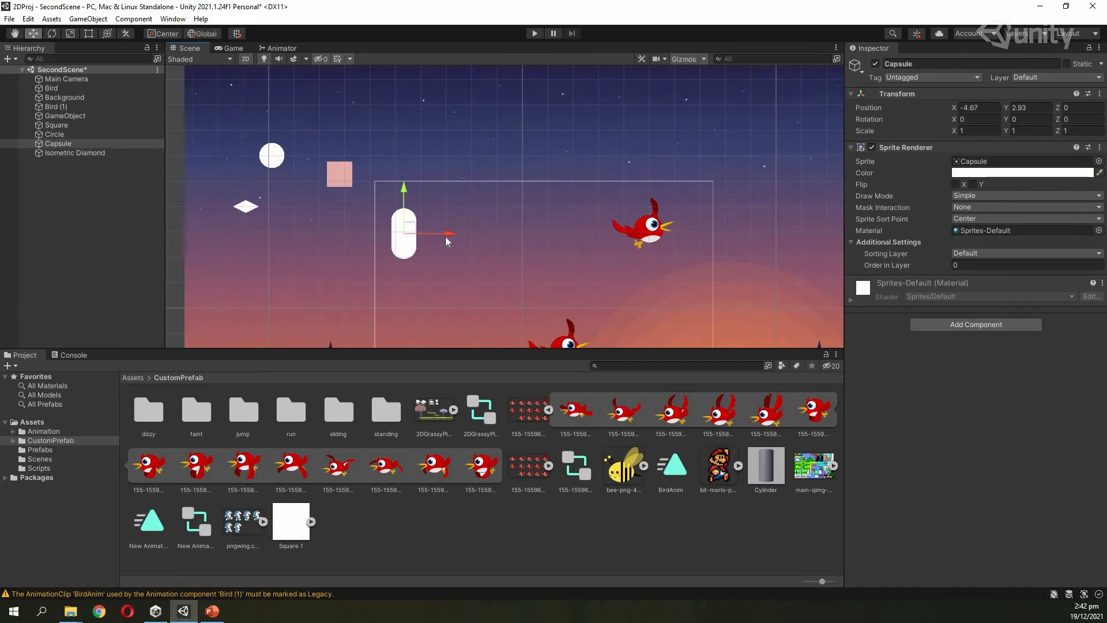
{"action": "left_click_drag", "start_coordinate": [428, 234], "coordinate": [448, 233]}
{"action": "scroll", "coordinate": [463, 216], "scroll_direction": "down", "scroll_amount": 2}
{"action": "scroll", "coordinate": [475, 199], "scroll_direction": "up", "scroll_amount": 4}
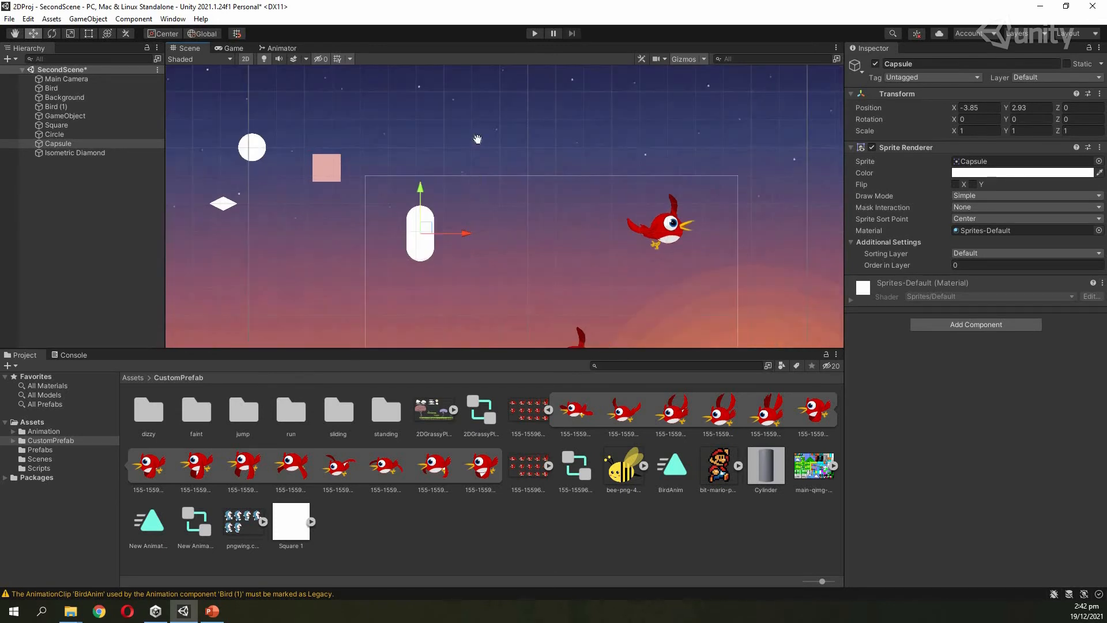
{"action": "middle_click_drag", "start_coordinate": [477, 139], "coordinate": [480, 89]}
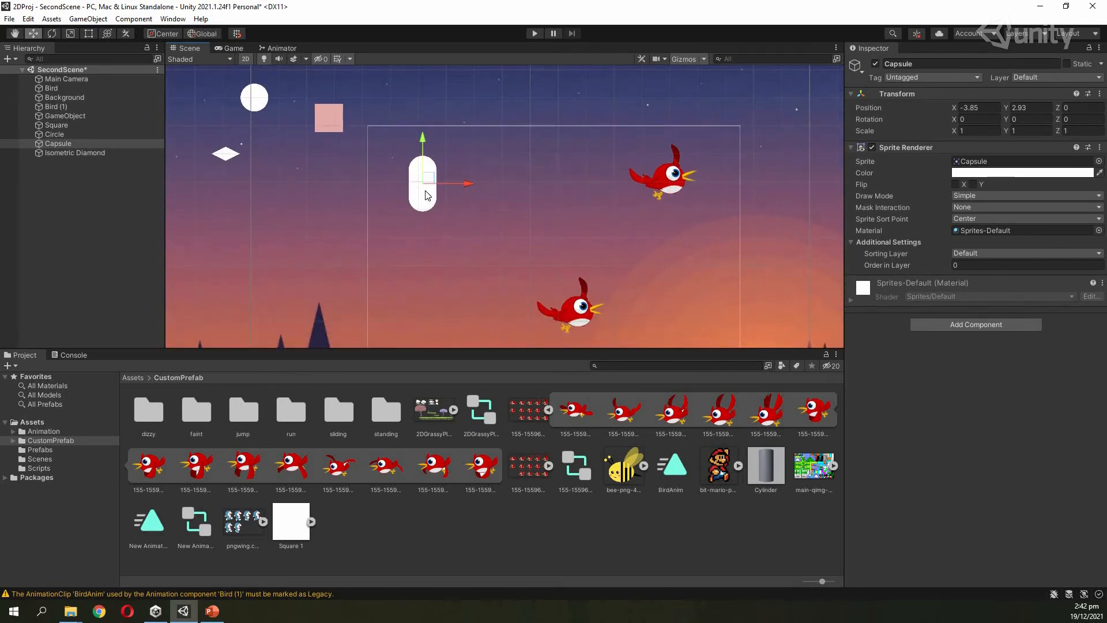
Step: Set the capsule's Sprite Renderer color to black, 000000
{"action": "left_click", "coordinate": [428, 190]}
{"action": "left_click", "coordinate": [427, 191]}
{"action": "left_click", "coordinate": [108, 149]}
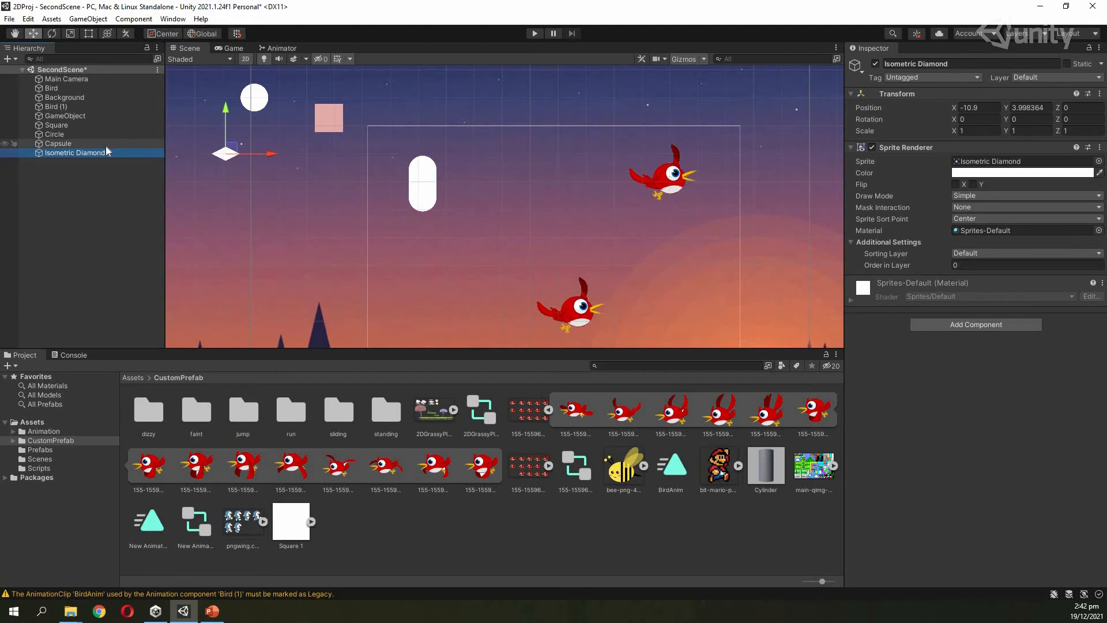
{"action": "left_click", "coordinate": [105, 147]}
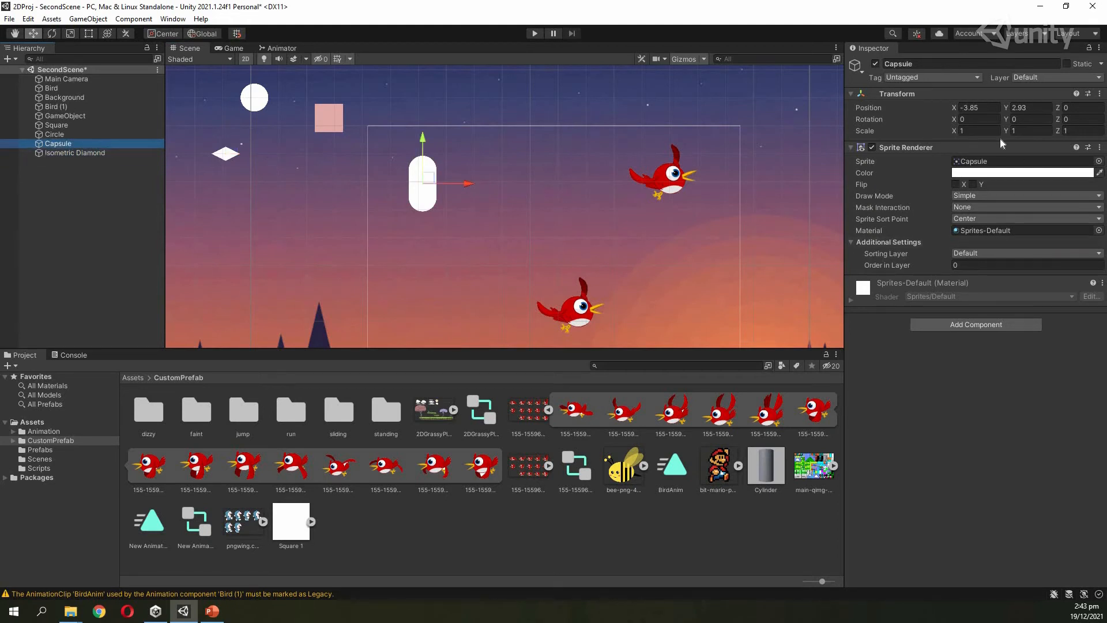
{"action": "left_click", "coordinate": [999, 173]}
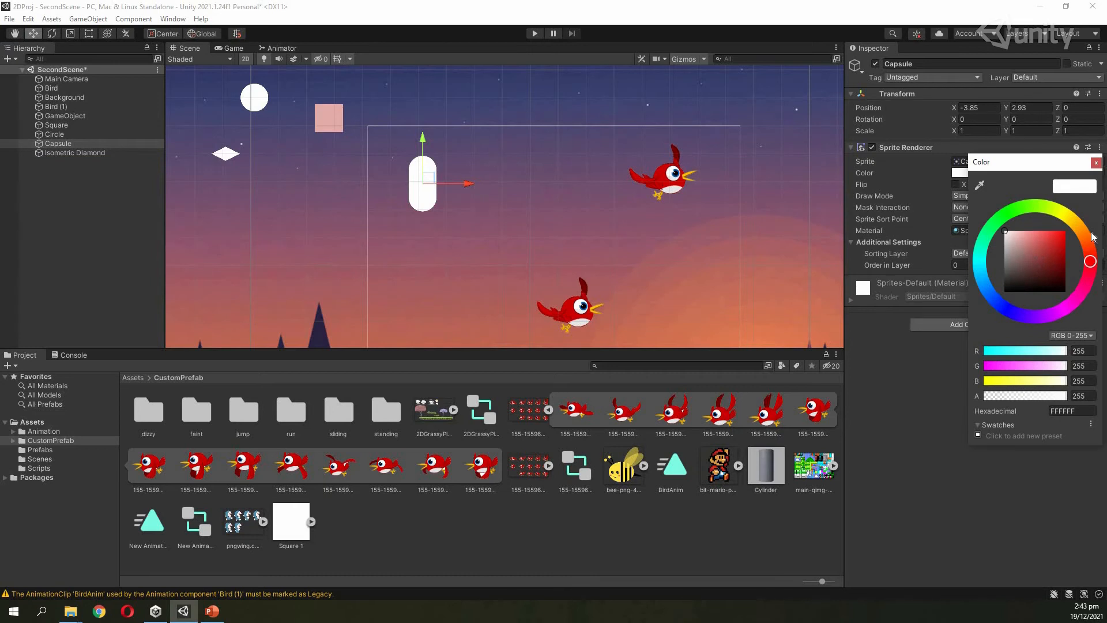
{"action": "left_click_drag", "start_coordinate": [1009, 280], "coordinate": [955, 337]}
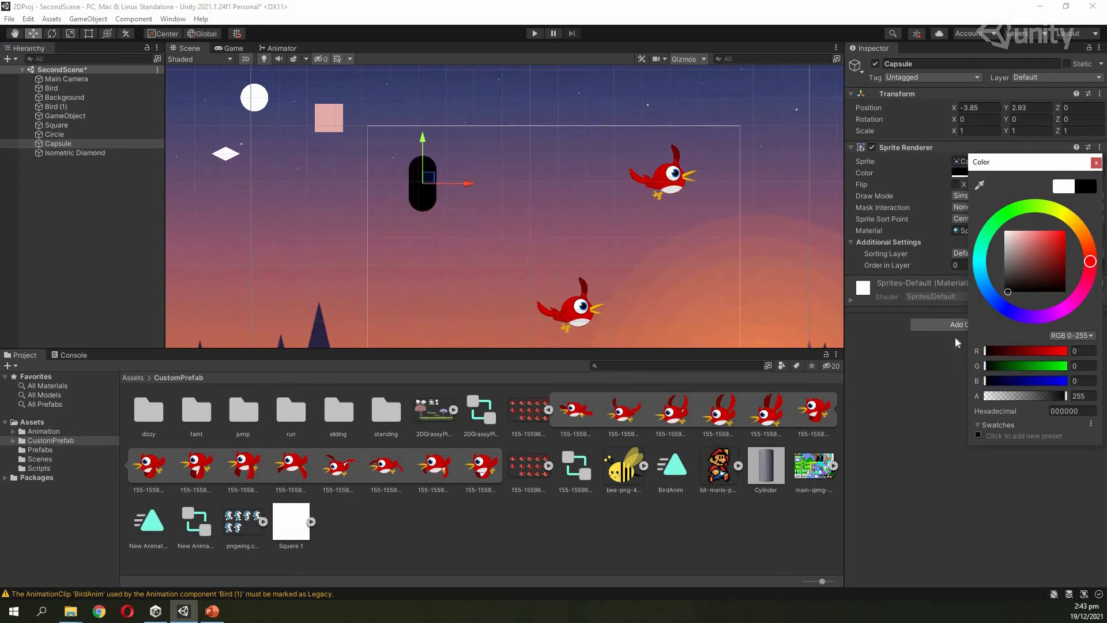
{"action": "left_click", "coordinate": [459, 202]}
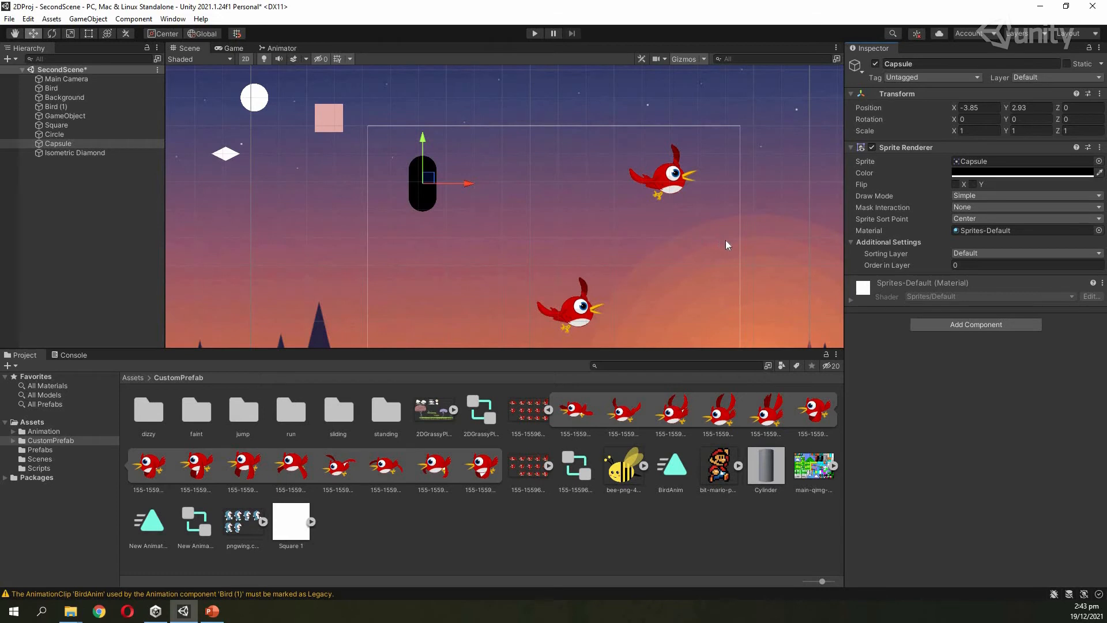
Step: Add a Rigidbody 2D component to the capsule and expand its settings
{"action": "left_click", "coordinate": [954, 325]}
{"action": "scroll", "coordinate": [982, 393], "scroll_direction": "up", "scroll_amount": 3}
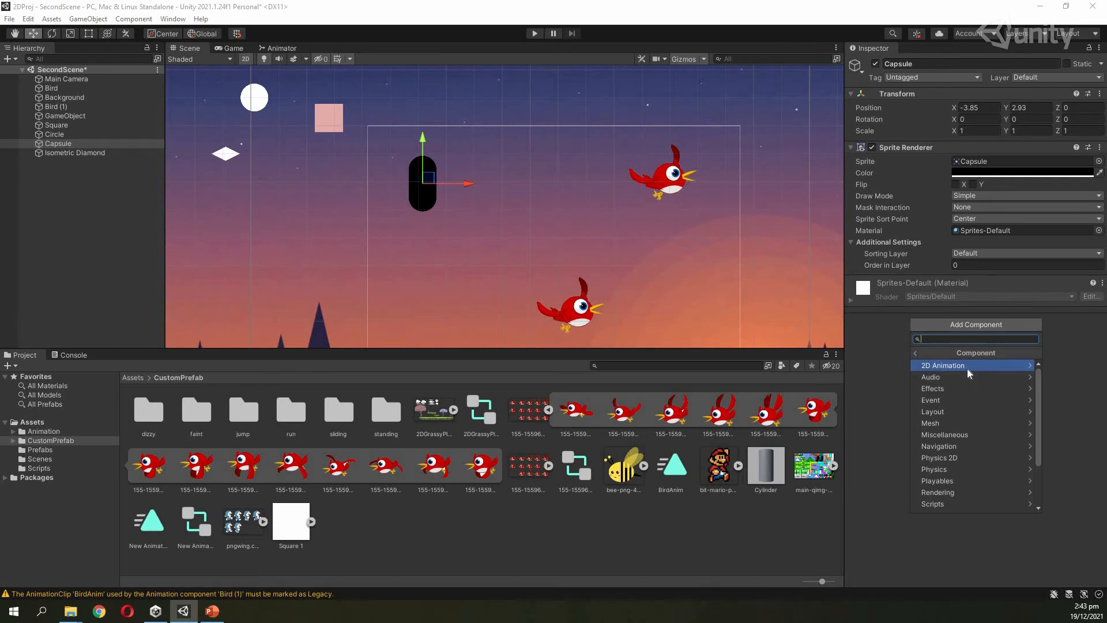
{"action": "left_click", "coordinate": [985, 459]}
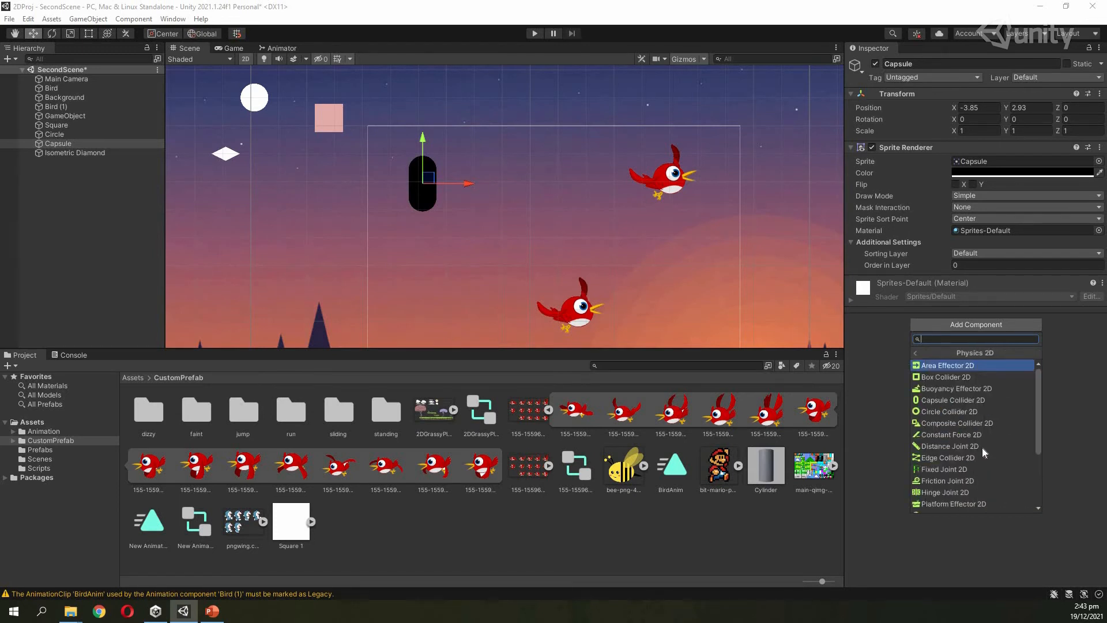
{"action": "scroll", "coordinate": [981, 448], "scroll_direction": "down", "scroll_amount": 1}
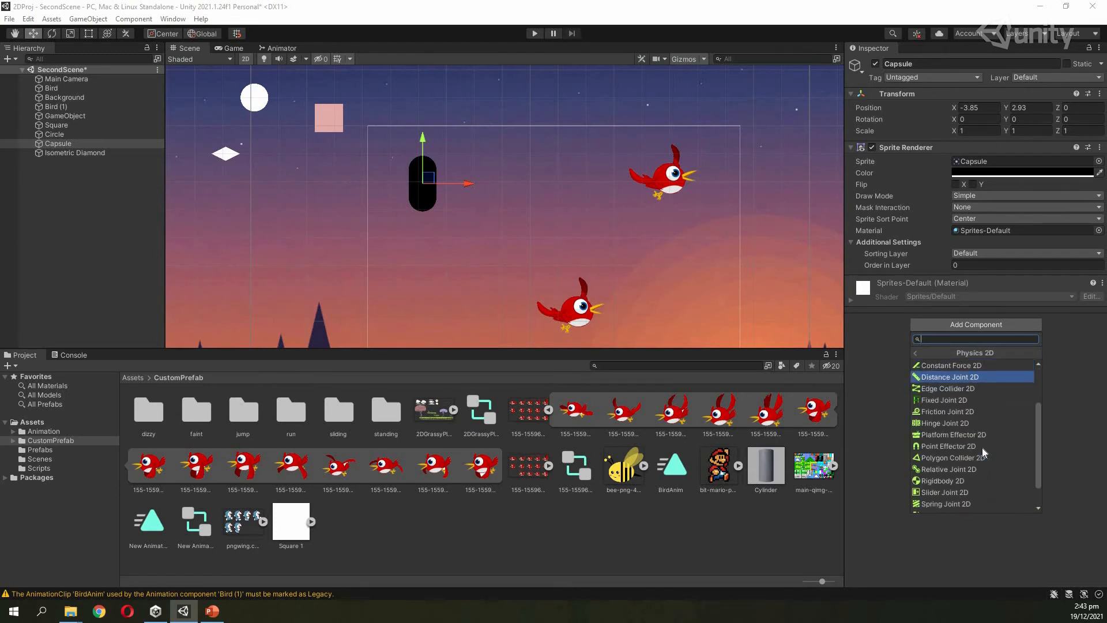
{"action": "left_click", "coordinate": [978, 480]}
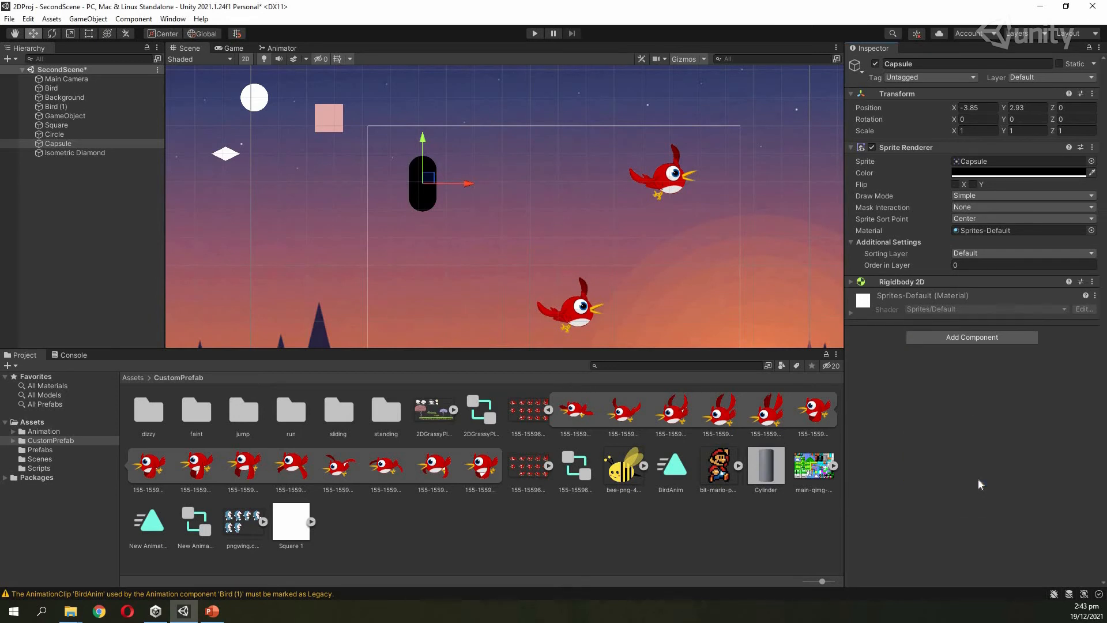
{"action": "left_click", "coordinate": [851, 282]}
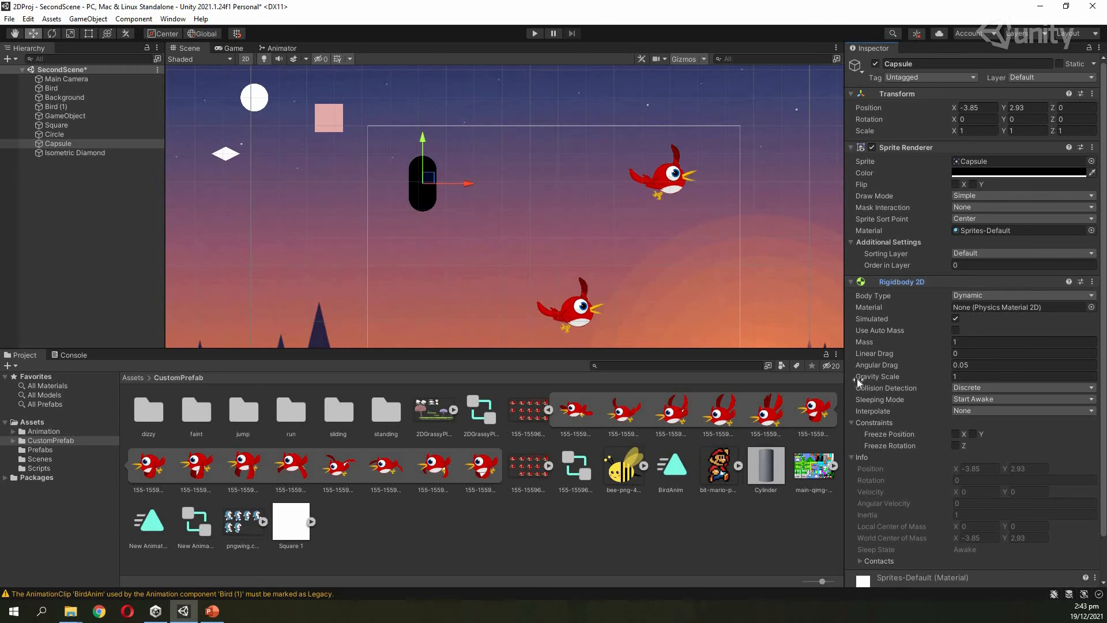
Step: Collapse the capsule's Sprite Renderer, run the scene in play mode and return to the Scene view while it plays
{"action": "left_click", "coordinate": [850, 148]}
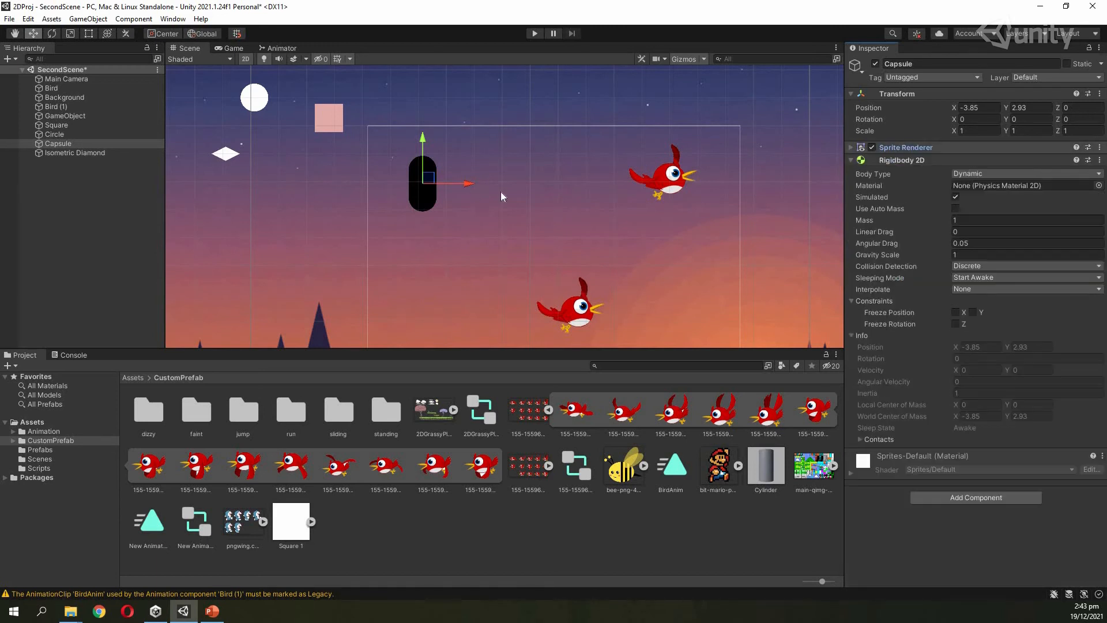
{"action": "left_click", "coordinate": [534, 34]}
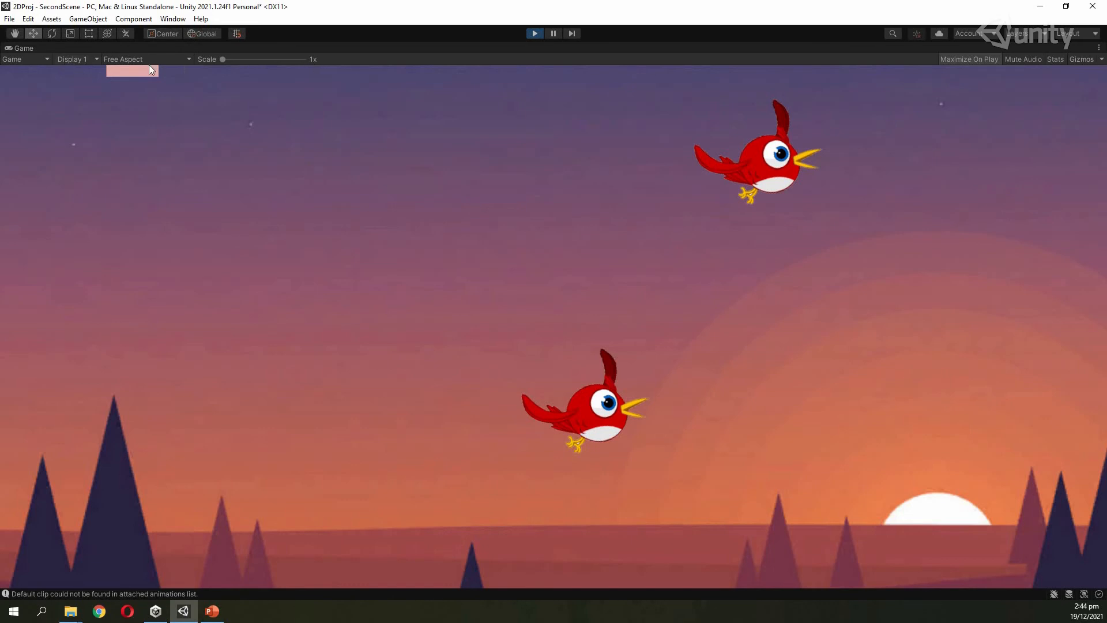
{"action": "double_click", "coordinate": [34, 48]}
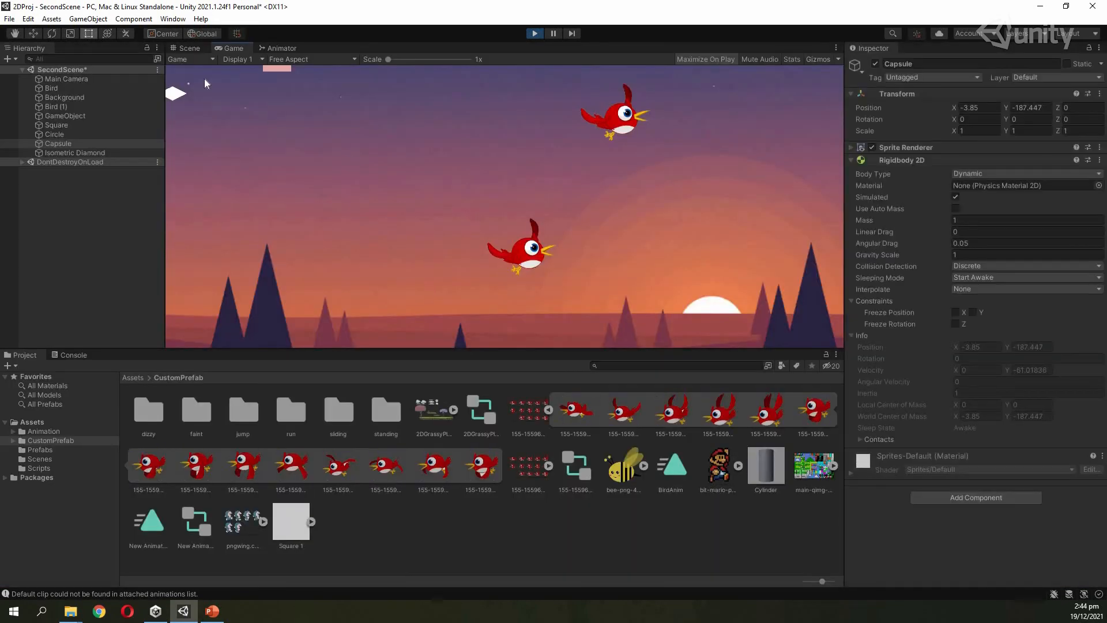
{"action": "left_click", "coordinate": [190, 48]}
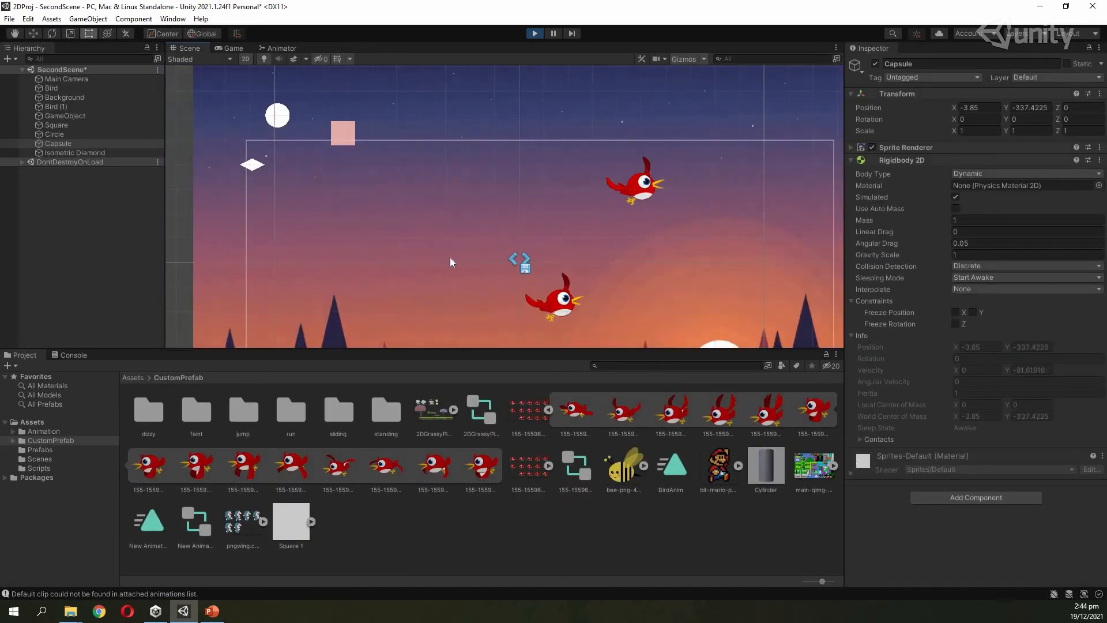
Step: Look below the background for the falling capsule in the Scene view during play mode
{"action": "scroll", "coordinate": [457, 248], "scroll_direction": "down", "scroll_amount": 8}
{"action": "middle_click_drag", "start_coordinate": [468, 214], "coordinate": [532, 303]}
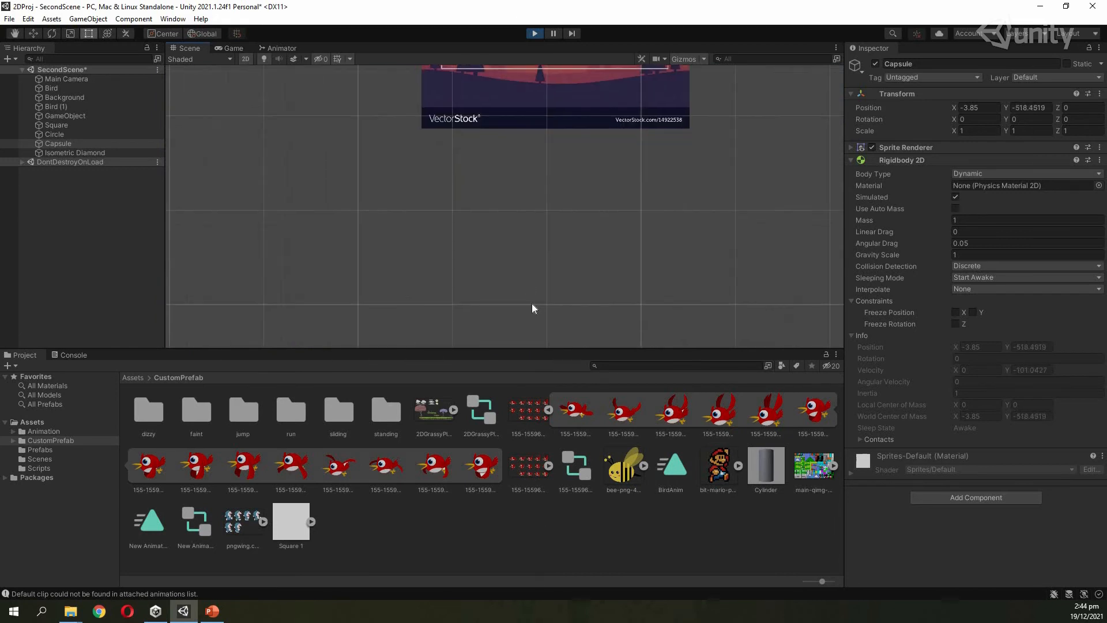
{"action": "scroll", "coordinate": [533, 268], "scroll_direction": "down", "scroll_amount": 10}
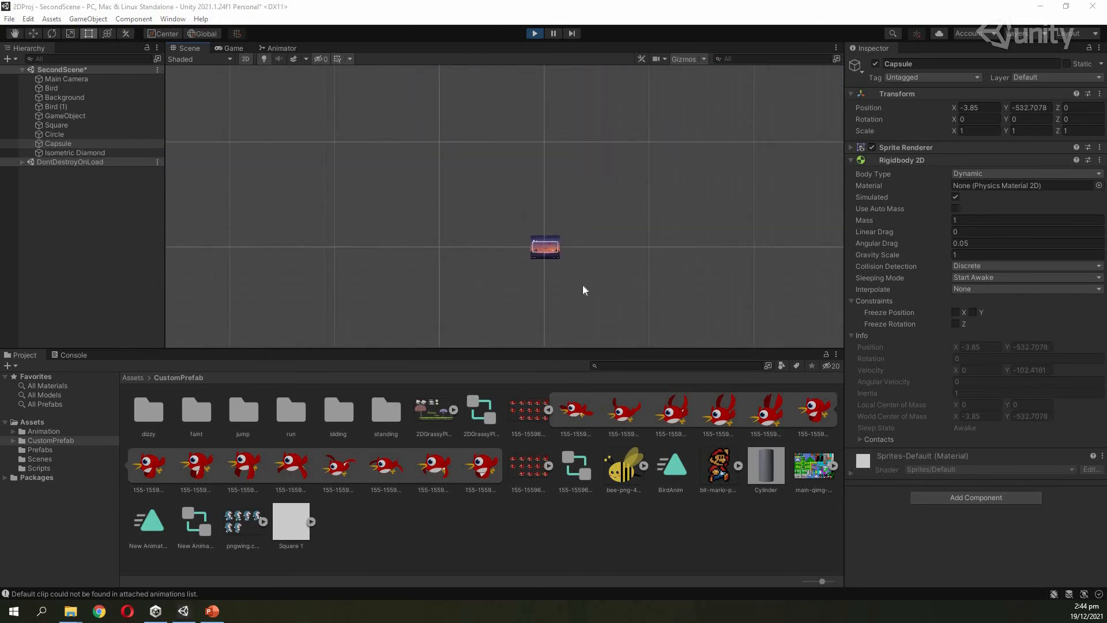
{"action": "scroll", "coordinate": [585, 288], "scroll_direction": "down", "scroll_amount": 3}
{"action": "middle_click_drag", "start_coordinate": [589, 258], "coordinate": [571, 119]}
{"action": "middle_click_drag", "start_coordinate": [553, 341], "coordinate": [555, 241]}
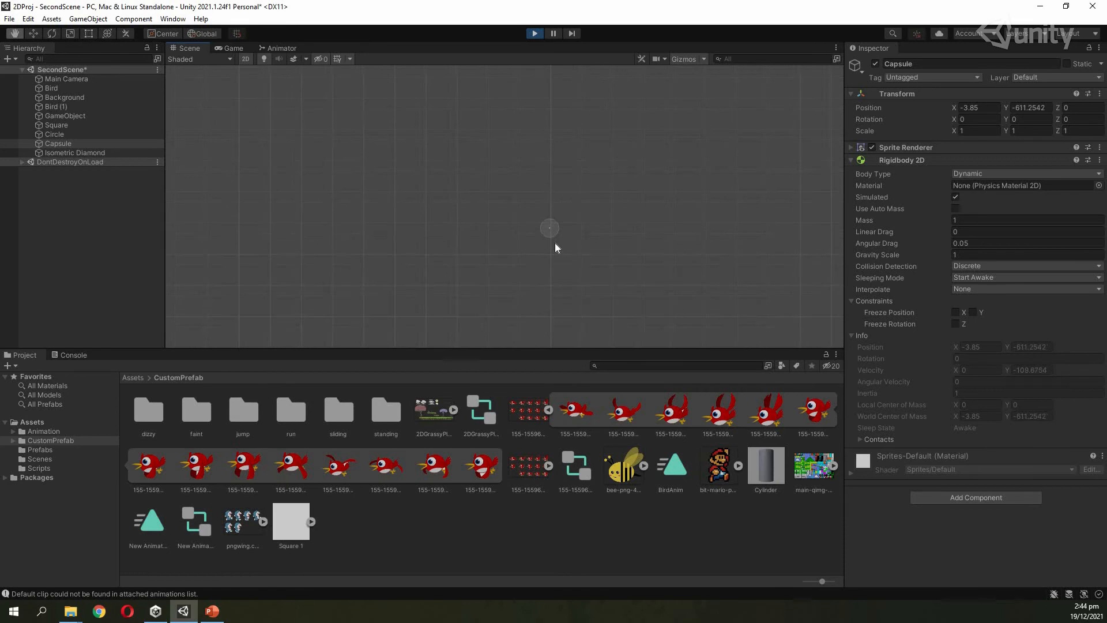
{"action": "middle_click_drag", "start_coordinate": [558, 289], "coordinate": [550, 165]}
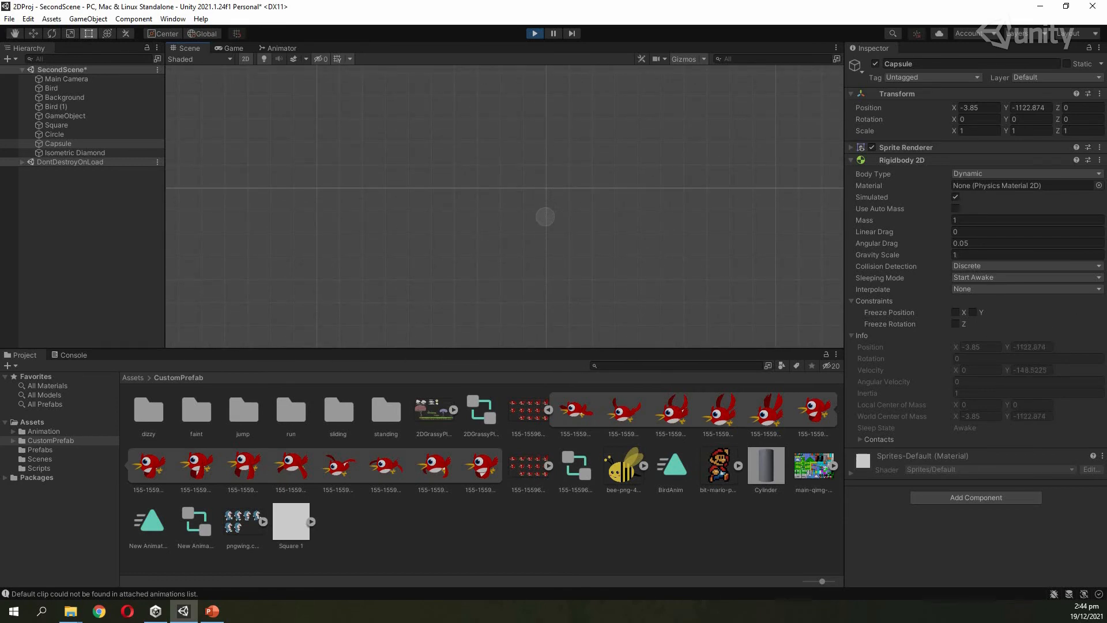
{"action": "scroll", "coordinate": [548, 284], "scroll_direction": "down", "scroll_amount": 4}
{"action": "middle_click_drag", "start_coordinate": [548, 285], "coordinate": [543, 79]}
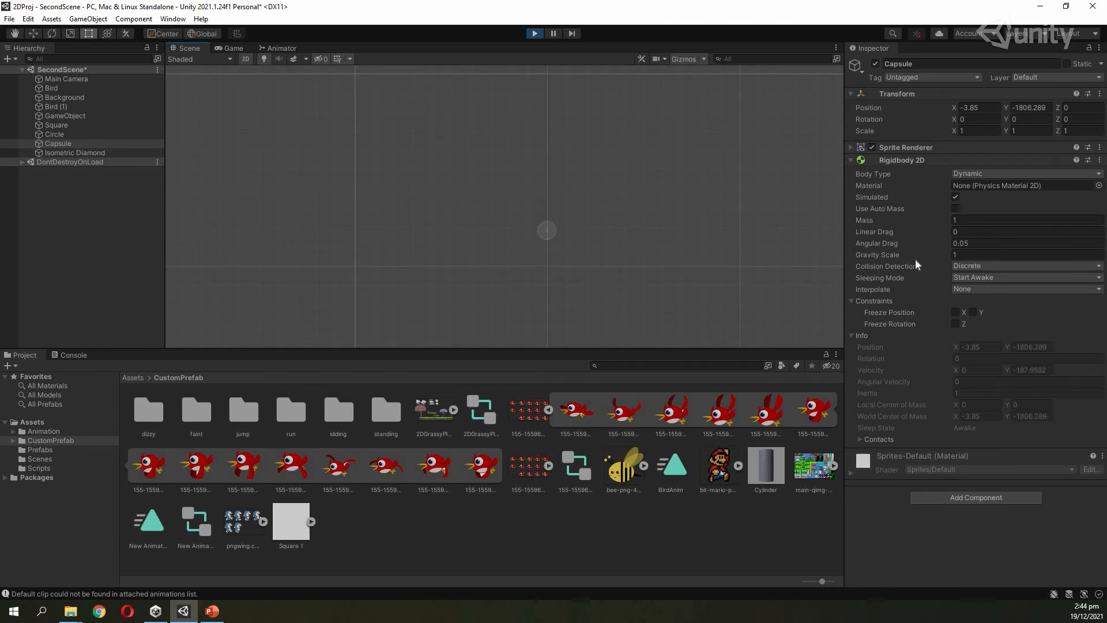
Step: Lower the capsule's Rigidbody 2D Gravity Scale to about -1.13 while the scene plays
{"action": "left_click_drag", "start_coordinate": [912, 254], "coordinate": [626, 279]}
{"action": "scroll", "coordinate": [626, 279], "scroll_direction": "down", "scroll_amount": 4}
{"action": "middle_click_drag", "start_coordinate": [614, 269], "coordinate": [611, 105]}
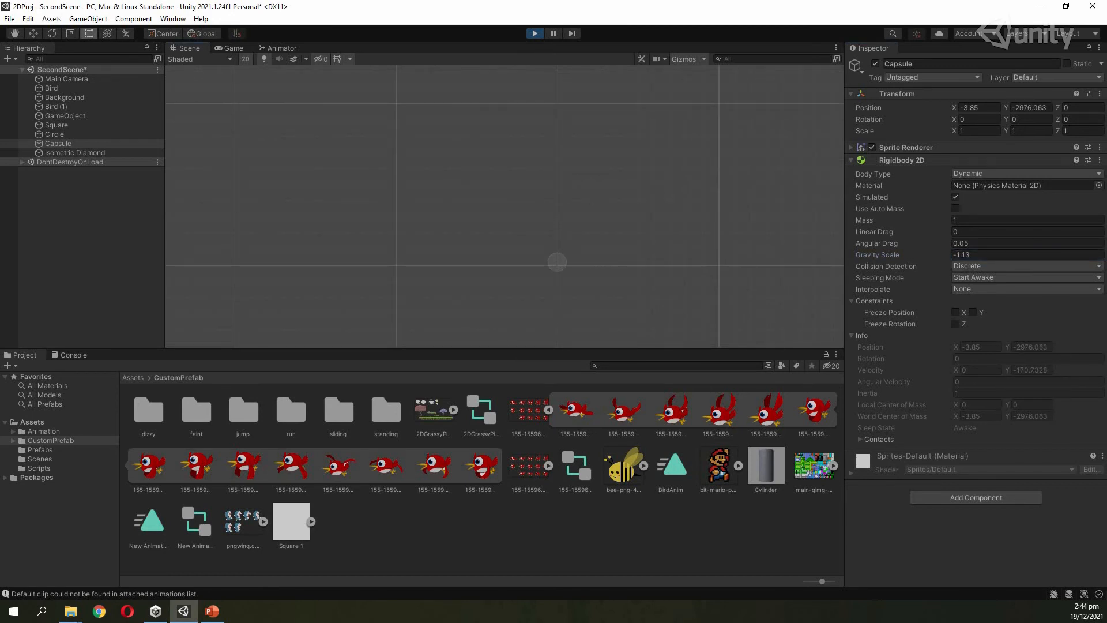
Step: Raise the running capsule's Gravity Scale to about 1.76 and stop play mode
{"action": "left_click_drag", "start_coordinate": [943, 254], "coordinate": [998, 250]}
{"action": "middle_click_drag", "start_coordinate": [585, 256], "coordinate": [574, 198]}
{"action": "scroll", "coordinate": [575, 197], "scroll_direction": "down", "scroll_amount": 7}
{"action": "key", "text": "shift+f"}
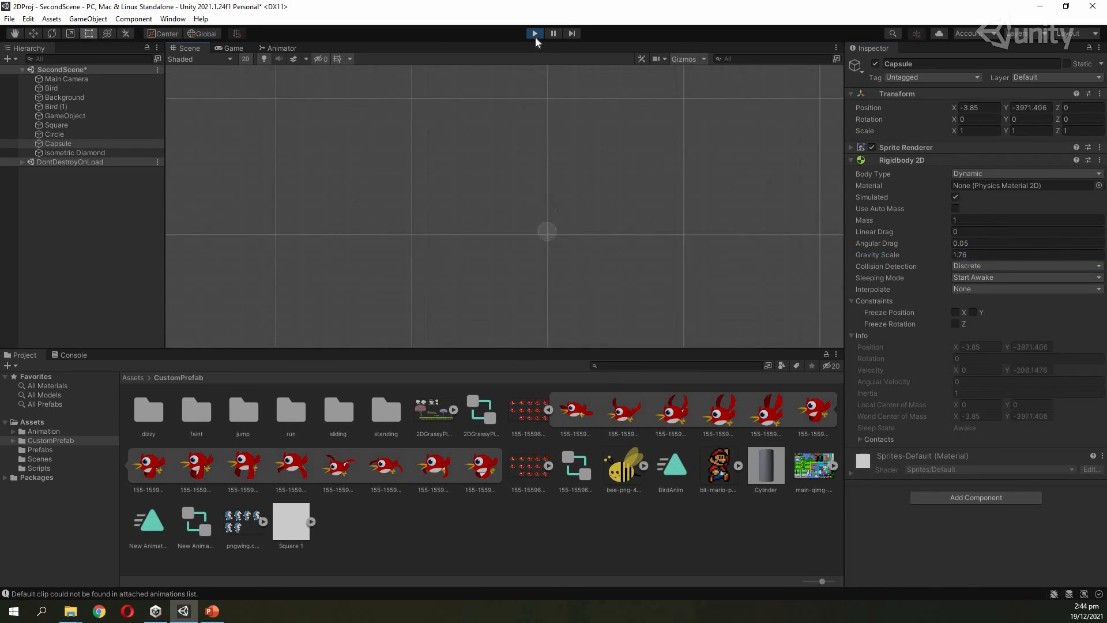
{"action": "left_click", "coordinate": [535, 33]}
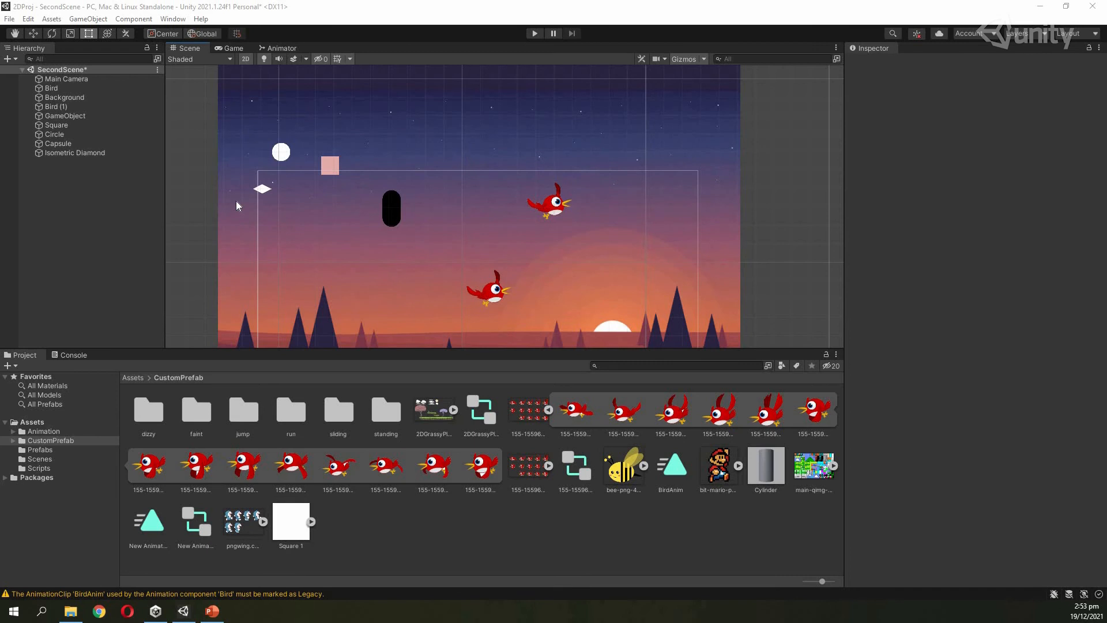
Step: Add a 3D Cube to the scene with its default name and select it
{"action": "middle_click_drag", "start_coordinate": [203, 180], "coordinate": [187, 205]}
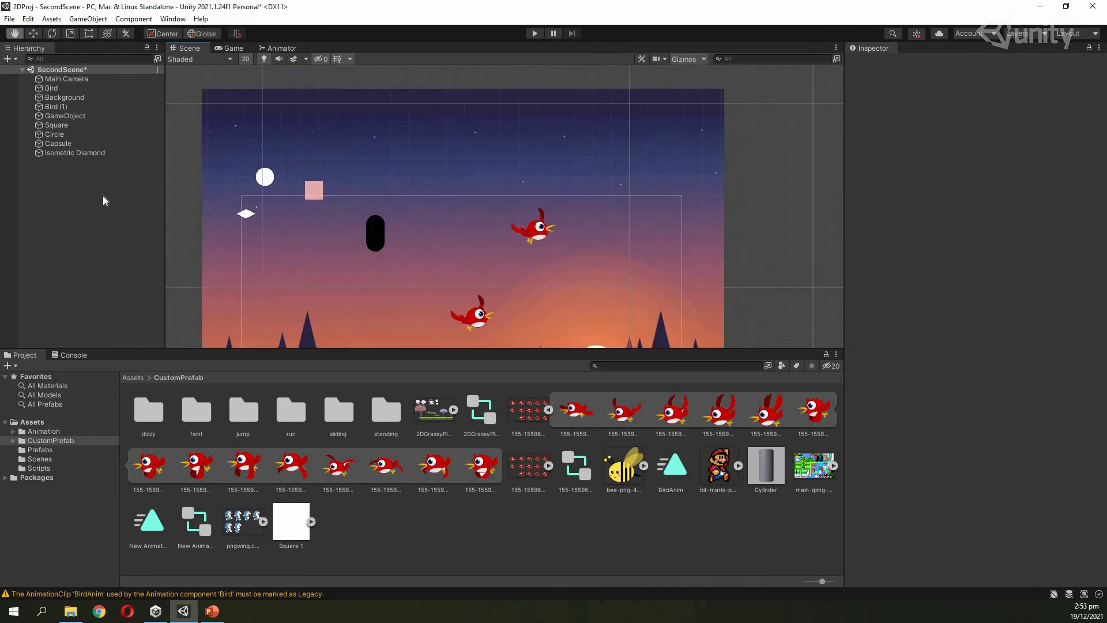
{"action": "right_click", "coordinate": [65, 193]}
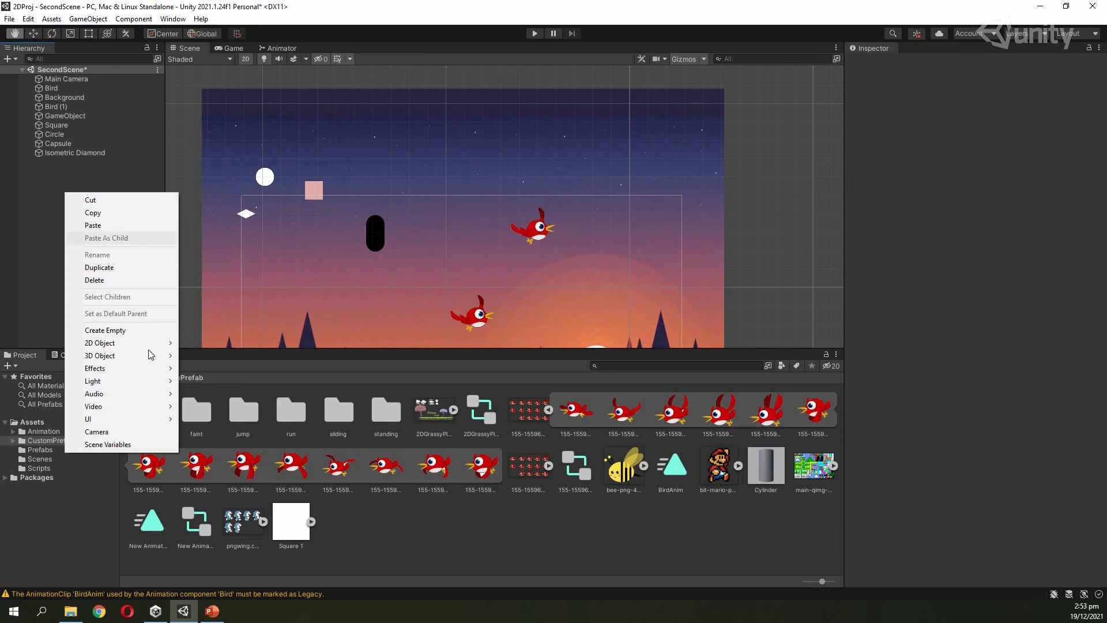
{"action": "mouse_move", "coordinate": [151, 356]}
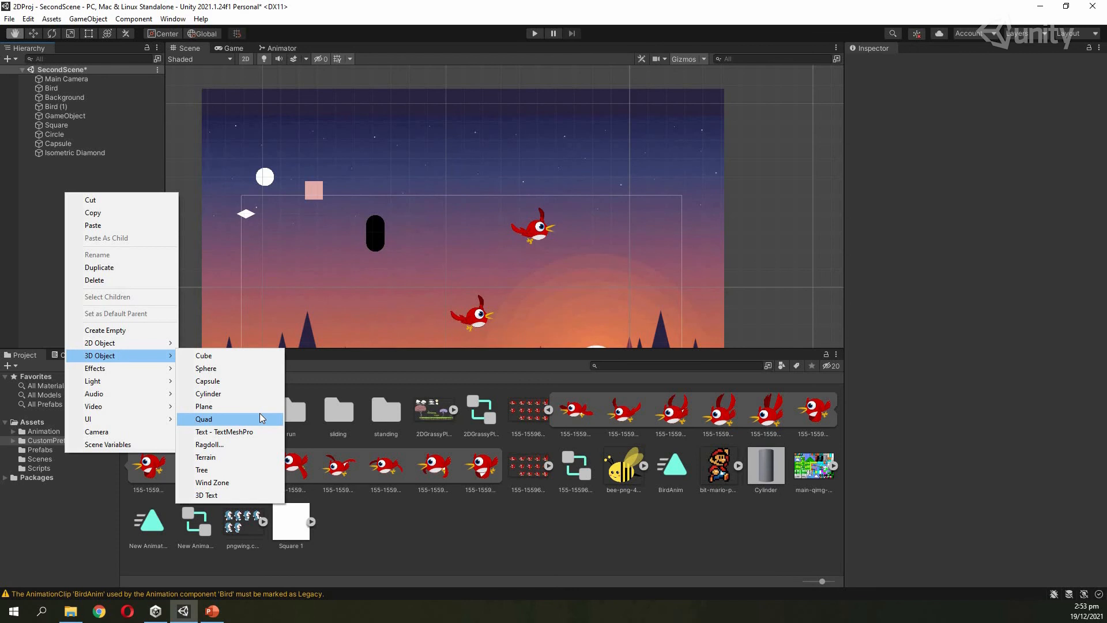
{"action": "left_click", "coordinate": [241, 357]}
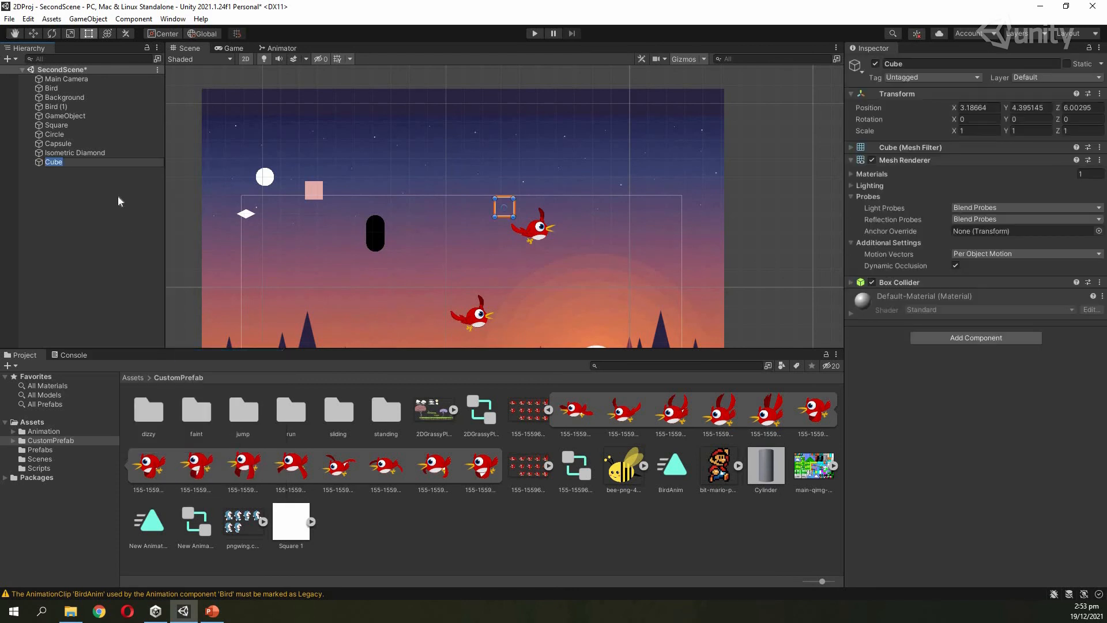
{"action": "left_click", "coordinate": [88, 174]}
{"action": "left_click", "coordinate": [72, 164]}
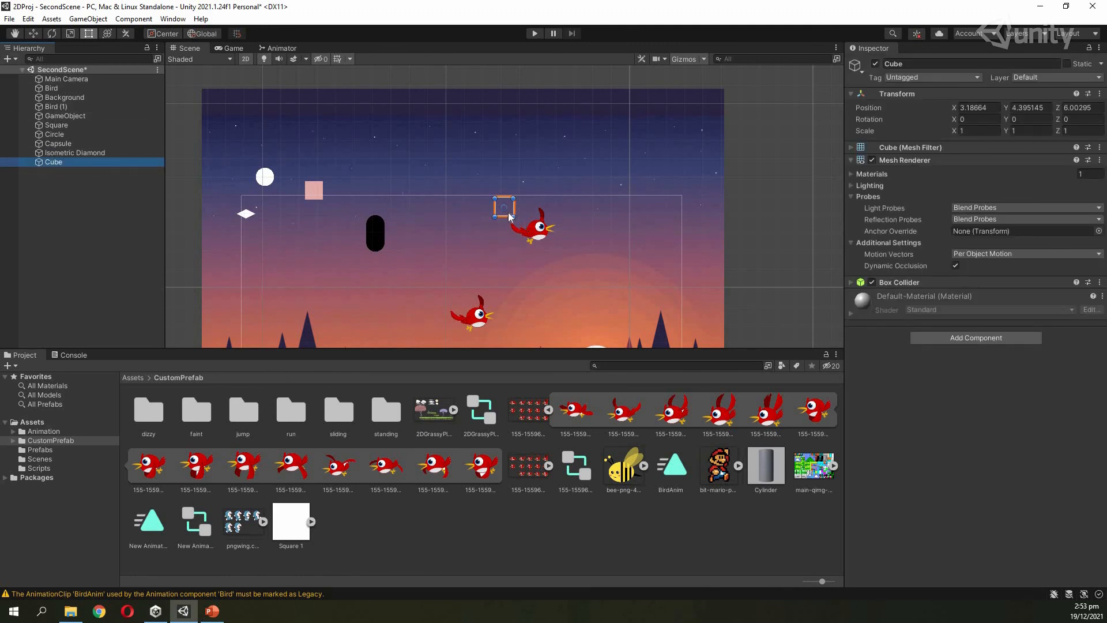
Step: Switch the Scene view from 2D to 3D and view the cube in front of the background from the side
{"action": "scroll", "coordinate": [495, 217], "scroll_direction": "up", "scroll_amount": 1}
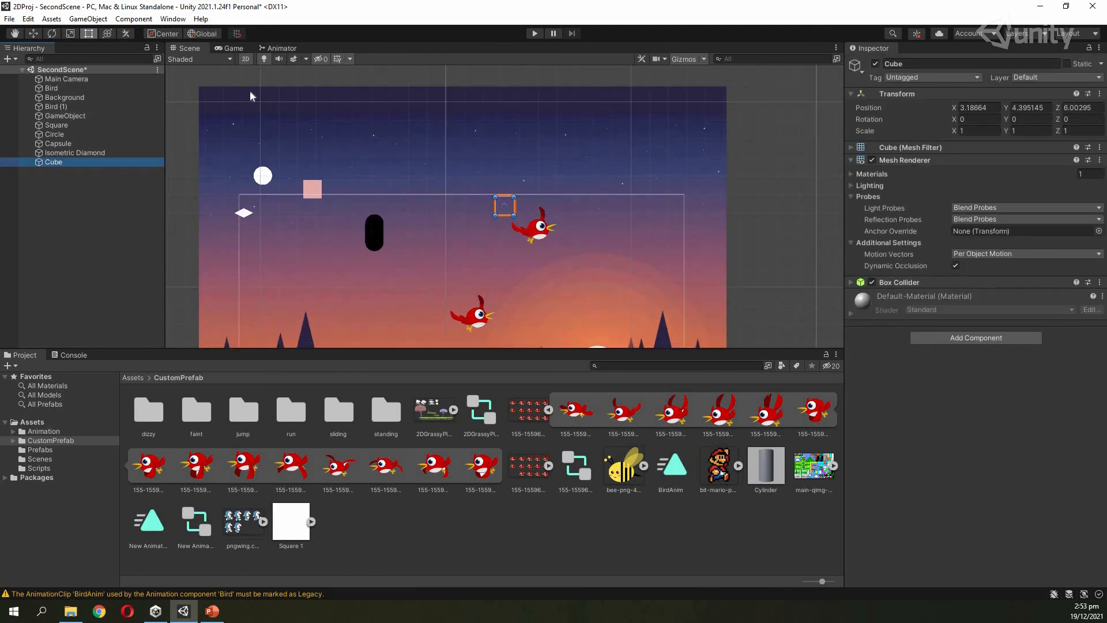
{"action": "left_click", "coordinate": [244, 60]}
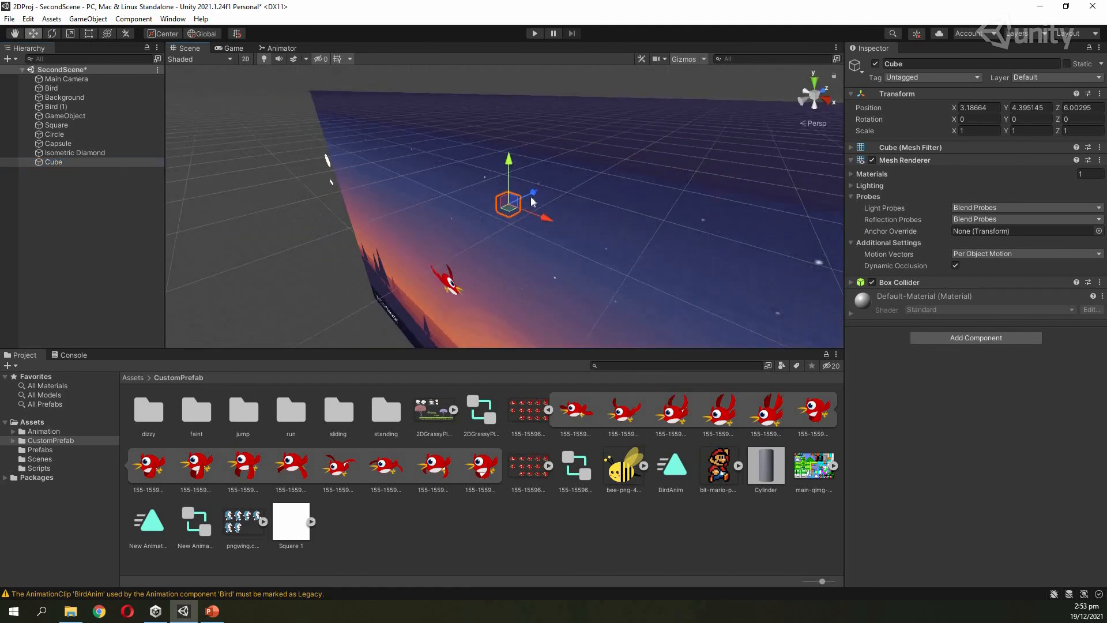
{"action": "middle_click_drag", "start_coordinate": [531, 196], "coordinate": [67, 192]}
{"action": "right_click_drag", "start_coordinate": [392, 176], "coordinate": [354, 182]}
{"action": "middle_click_drag", "start_coordinate": [358, 182], "coordinate": [264, 198]}
{"action": "scroll", "coordinate": [264, 198], "scroll_direction": "up", "scroll_amount": 3}
{"action": "middle_click_drag", "start_coordinate": [512, 227], "coordinate": [603, 267]}
{"action": "middle_click_drag", "start_coordinate": [424, 248], "coordinate": [521, 265]}
{"action": "middle_click_drag", "start_coordinate": [409, 185], "coordinate": [475, 207]}
{"action": "scroll", "coordinate": [475, 207], "scroll_direction": "up", "scroll_amount": 5}
{"action": "scroll", "coordinate": [546, 227], "scroll_direction": "down", "scroll_amount": 5}
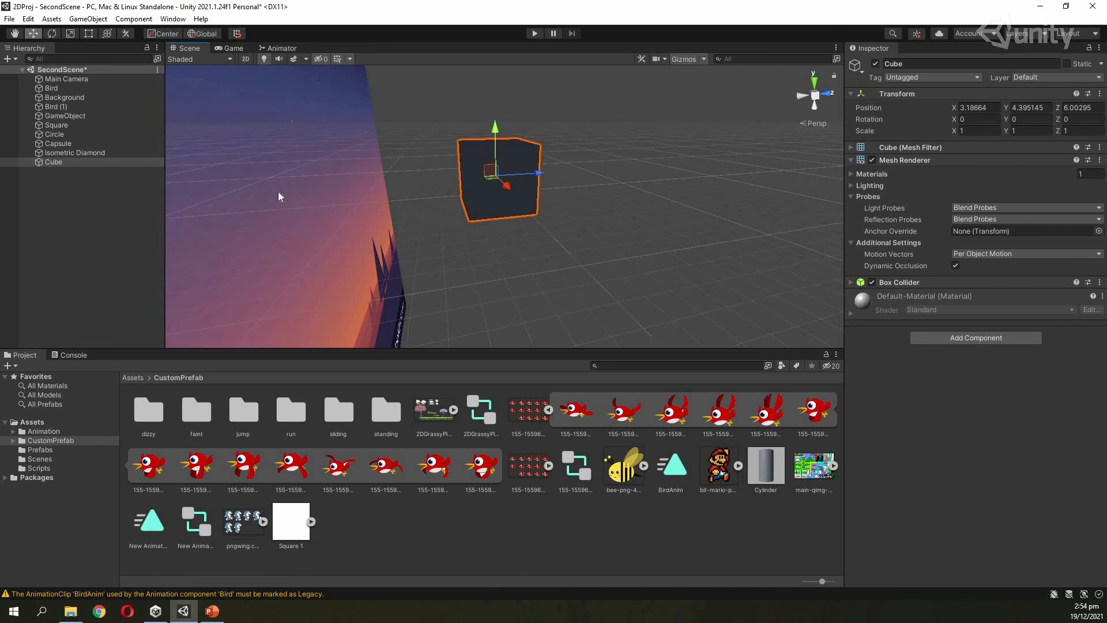
Step: Compare the components of the Isometric Diamond sprite with those of the 3D cube
{"action": "left_click", "coordinate": [115, 152]}
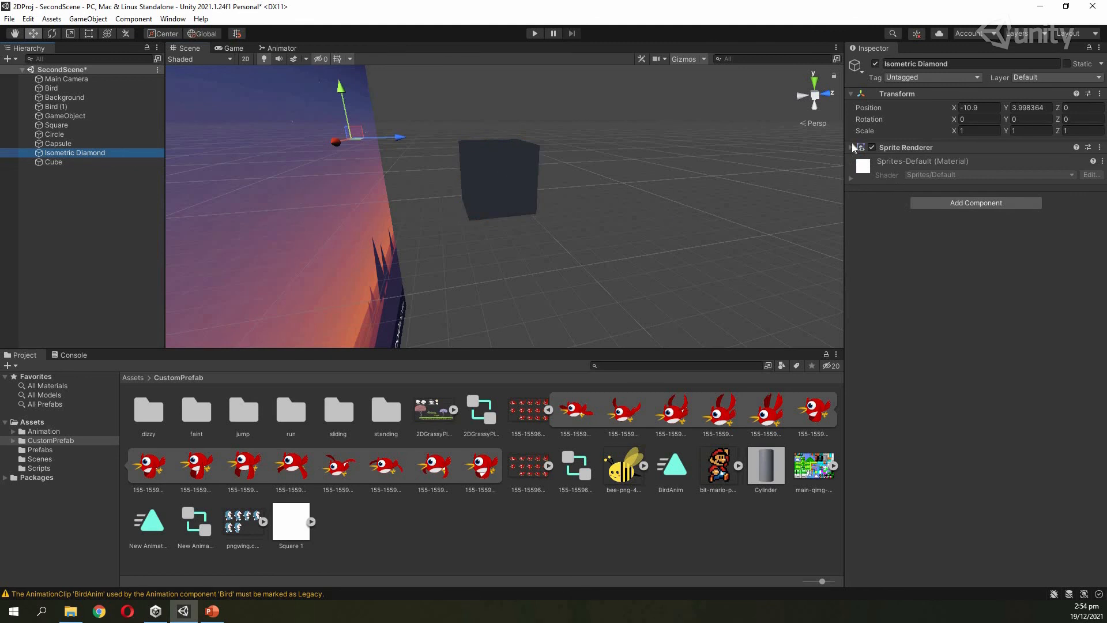
{"action": "left_click", "coordinate": [138, 164]}
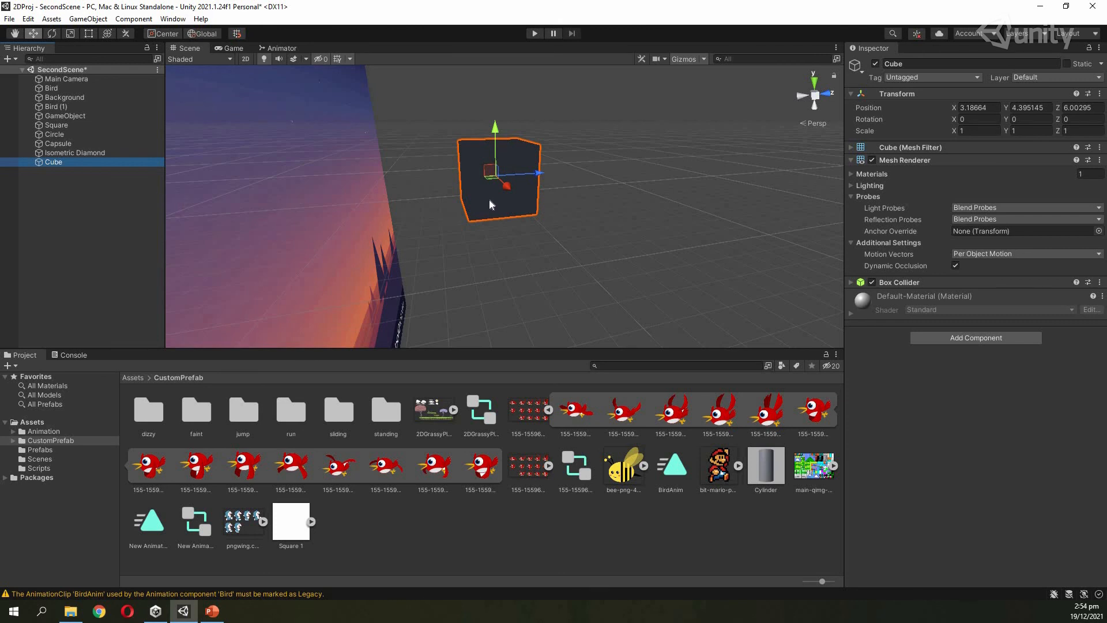
{"action": "scroll", "coordinate": [491, 199], "scroll_direction": "down", "scroll_amount": 5}
{"action": "scroll", "coordinate": [495, 199], "scroll_direction": "up", "scroll_amount": 7}
{"action": "scroll", "coordinate": [500, 200], "scroll_direction": "down", "scroll_amount": 6}
{"action": "scroll", "coordinate": [524, 223], "scroll_direction": "up", "scroll_amount": 3}
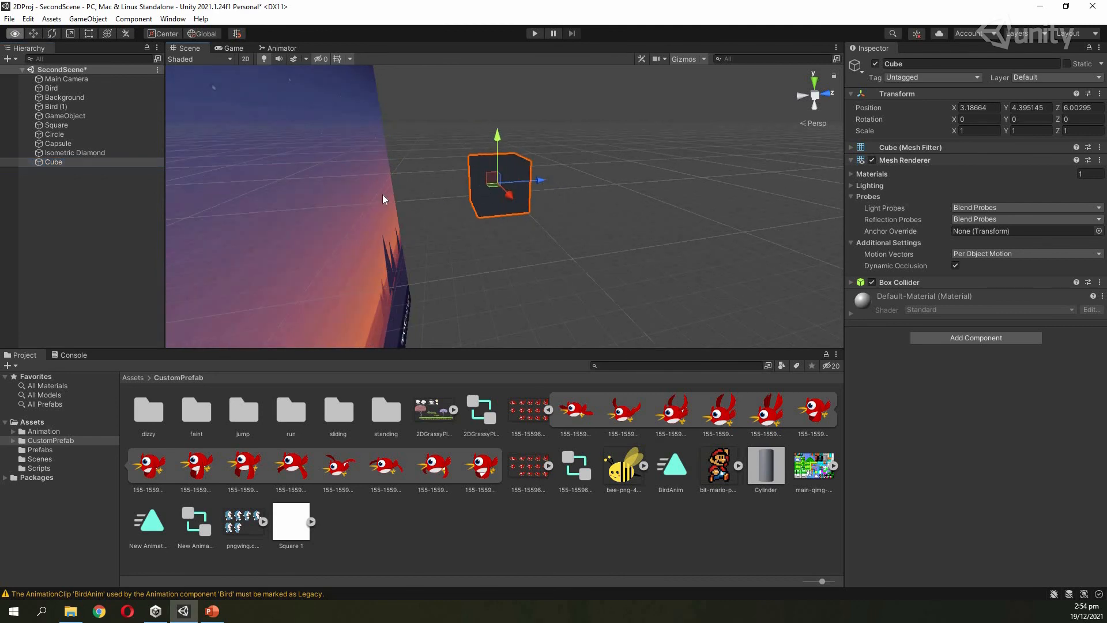
Step: Examine the cube from several angles against the 2D bird and background
{"action": "right_click_drag", "start_coordinate": [383, 198], "coordinate": [203, 207]}
{"action": "middle_click_drag", "start_coordinate": [710, 185], "coordinate": [346, 169]}
{"action": "middle_click_drag", "start_coordinate": [601, 167], "coordinate": [793, 180]}
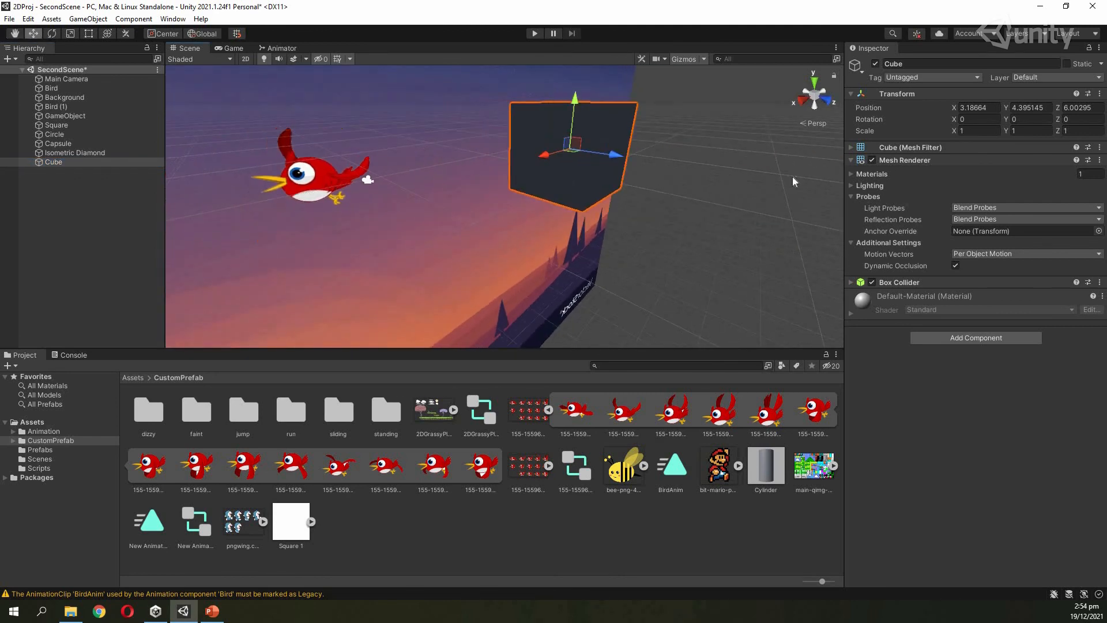
{"action": "right_click_drag", "start_coordinate": [794, 180], "coordinate": [390, 179]}
{"action": "middle_click_drag", "start_coordinate": [514, 147], "coordinate": [490, 174]}
{"action": "scroll", "coordinate": [528, 153], "scroll_direction": "down", "scroll_amount": 6}
{"action": "scroll", "coordinate": [490, 176], "scroll_direction": "up", "scroll_amount": 3}
{"action": "scroll", "coordinate": [491, 175], "scroll_direction": "down", "scroll_amount": 3}
{"action": "key", "text": "w"}
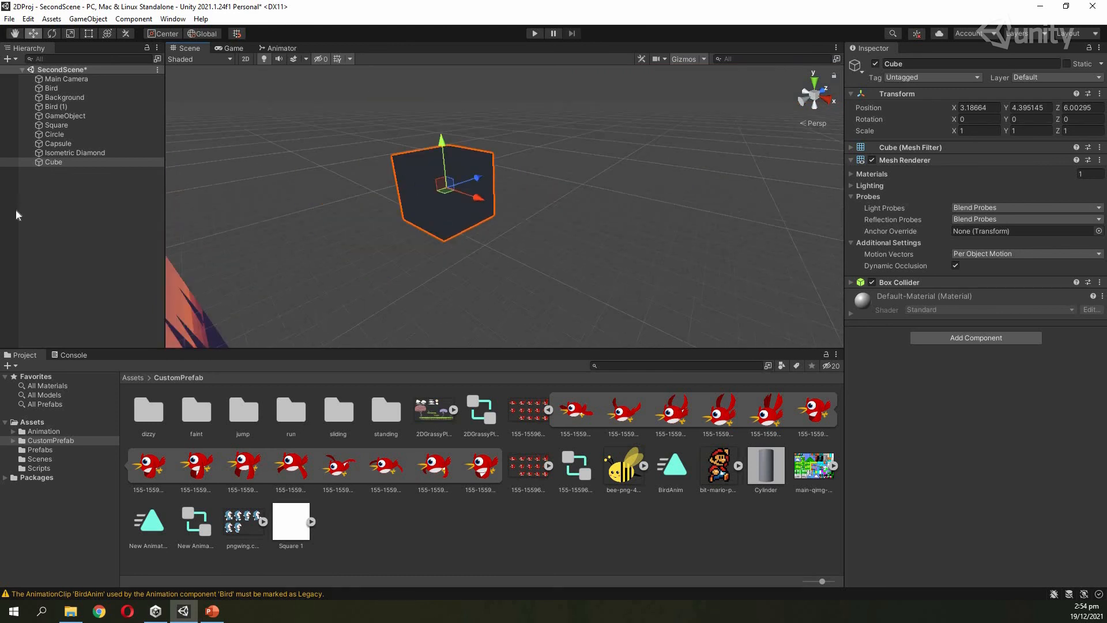
Step: Add a 3D Sphere to the scene and move it along the X axis to about 3.48
{"action": "right_click", "coordinate": [76, 191]}
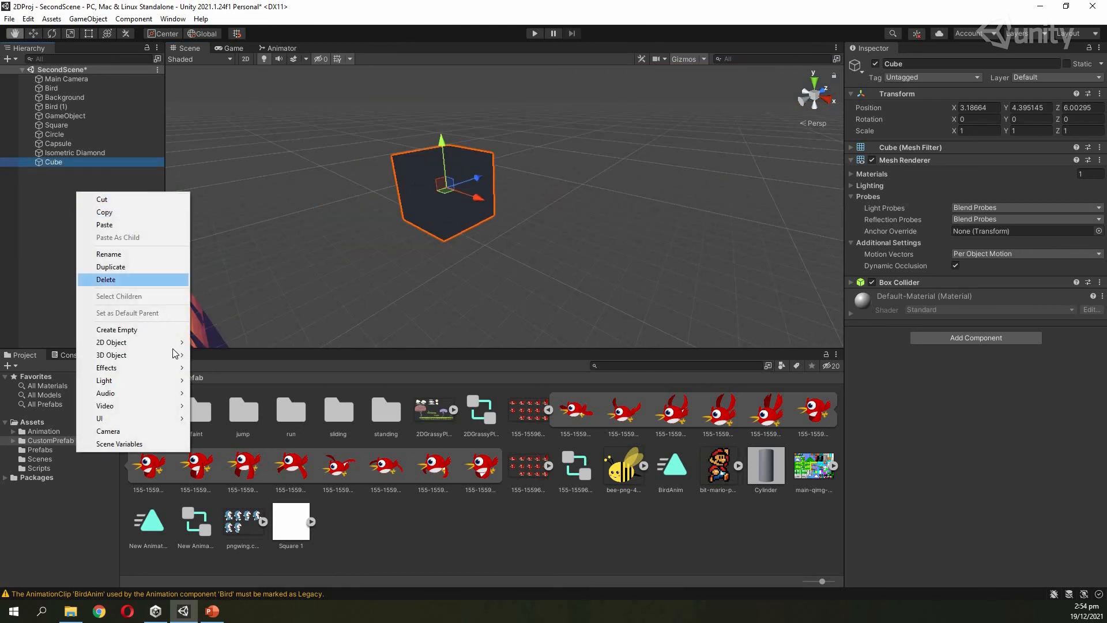
{"action": "mouse_move", "coordinate": [176, 356]}
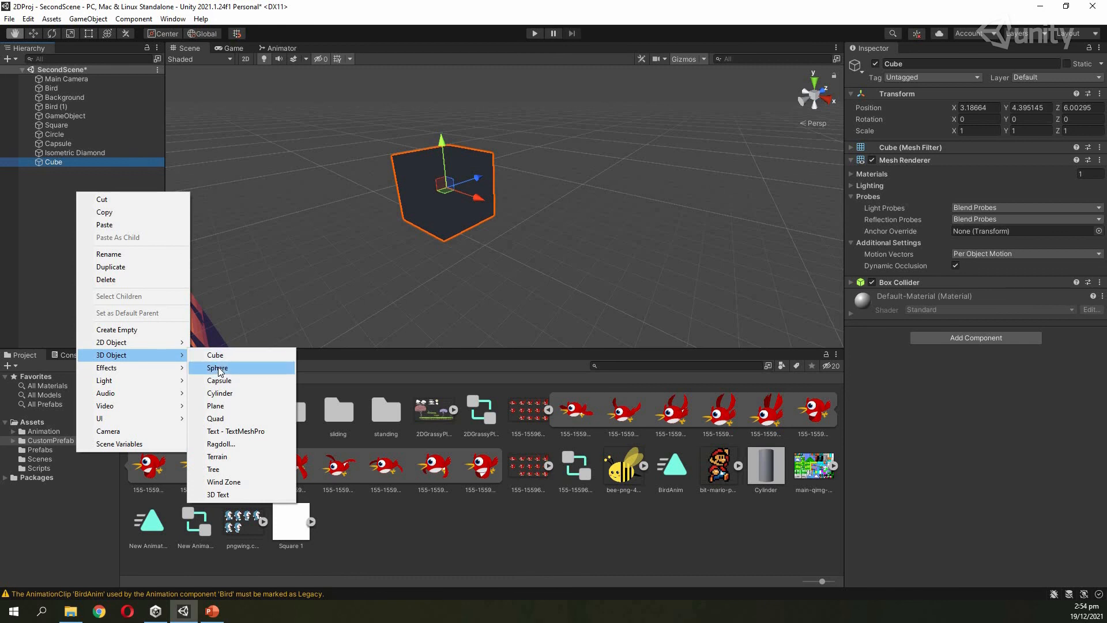
{"action": "left_click", "coordinate": [221, 368]}
{"action": "left_click_drag", "start_coordinate": [547, 222], "coordinate": [651, 256]}
{"action": "scroll", "coordinate": [666, 272], "scroll_direction": "up", "scroll_amount": 3}
{"action": "key", "text": "f"}
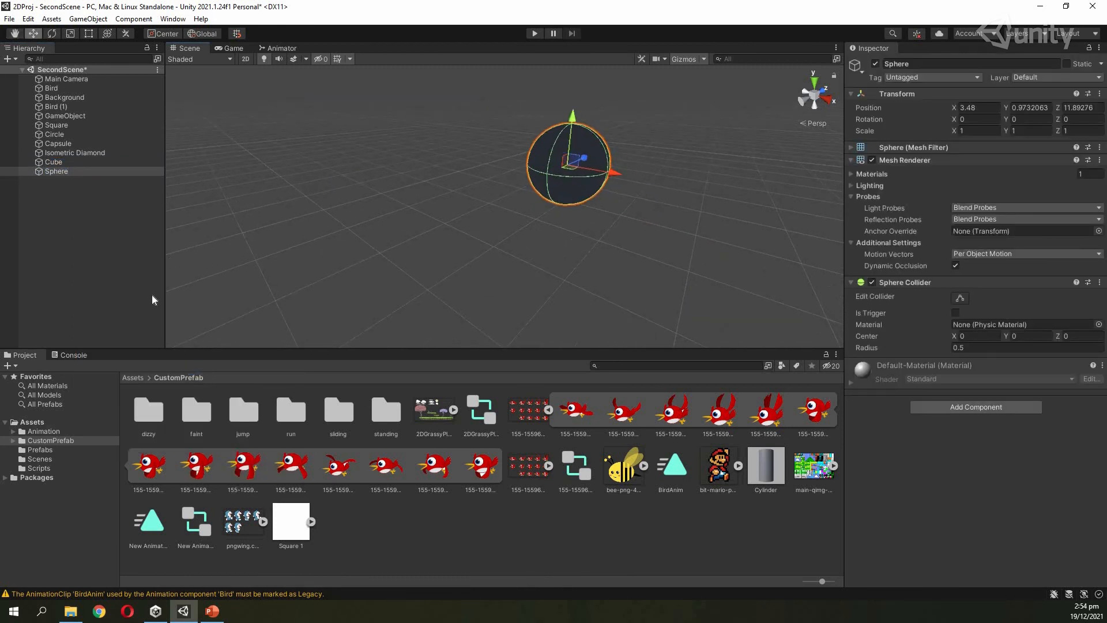
Step: Add a 3D Cylinder and move it along the X axis to about 4.6, beside the sphere
{"action": "right_click", "coordinate": [108, 234]}
{"action": "mouse_move", "coordinate": [208, 395]}
{"action": "left_click", "coordinate": [263, 432]}
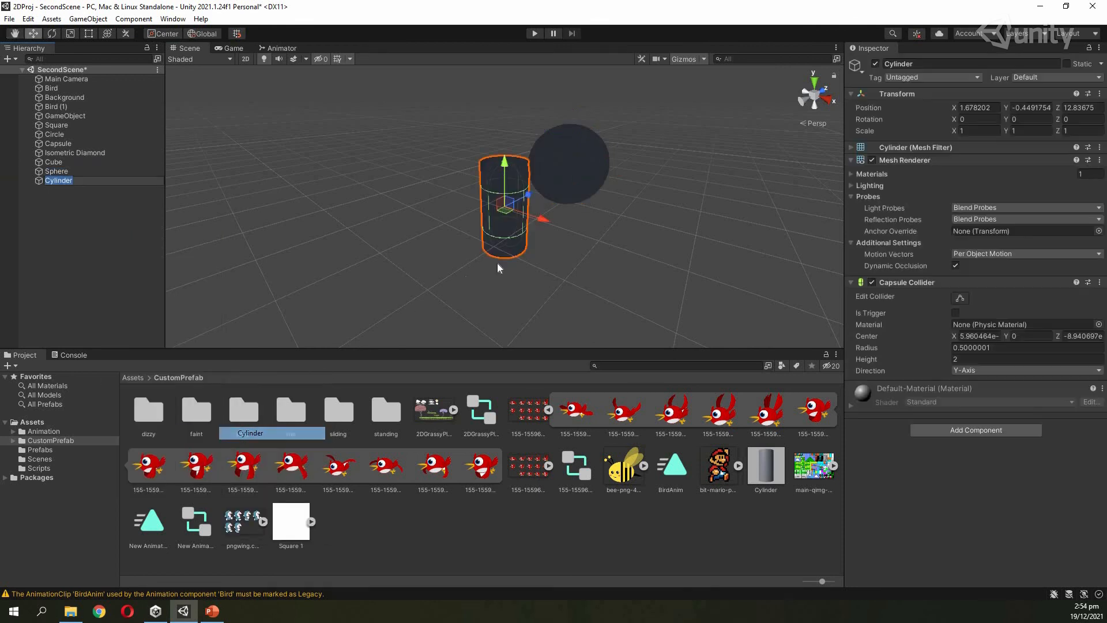
{"action": "left_click", "coordinate": [531, 225]}
{"action": "left_click", "coordinate": [522, 213]}
{"action": "left_click_drag", "start_coordinate": [541, 220], "coordinate": [707, 275]}
{"action": "scroll", "coordinate": [578, 261], "scroll_direction": "down", "scroll_amount": 5}
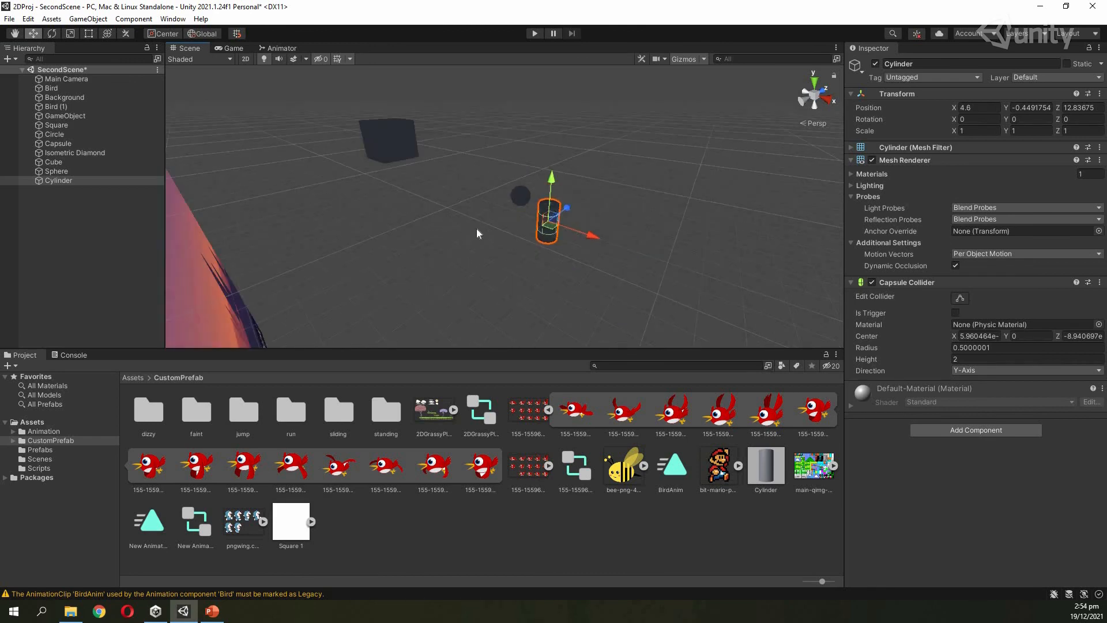